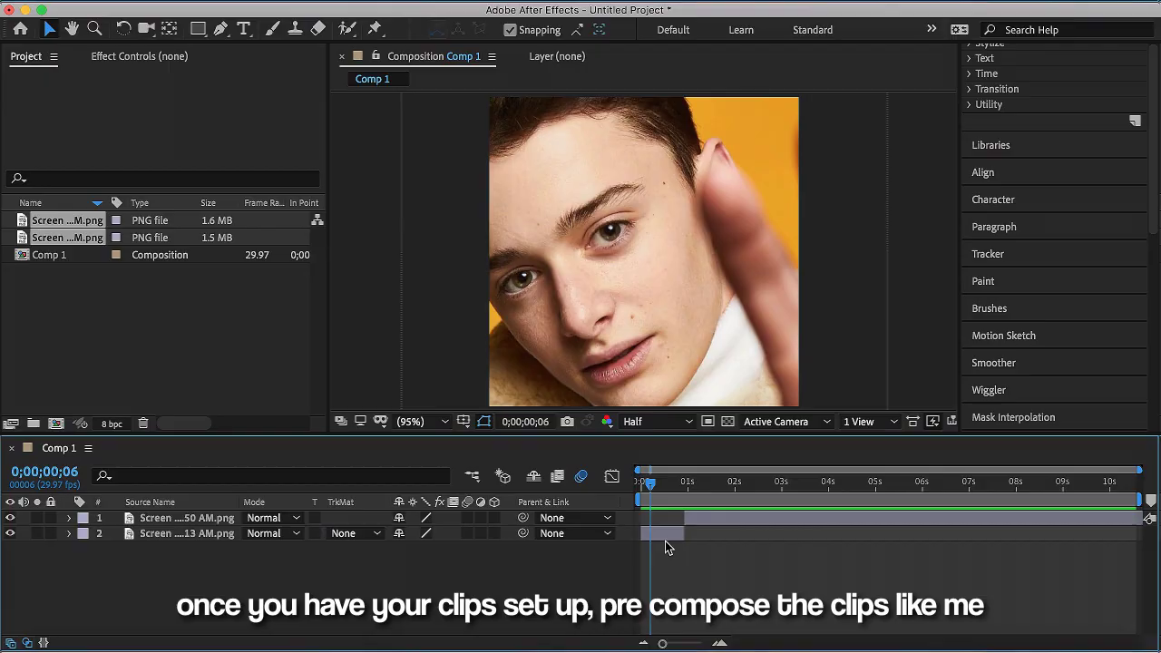
# - Pre-compose the second photo layer and scale its image to 65% inside the precomp
pyautogui.click(666, 539)
pyautogui.rightClick(666, 538)
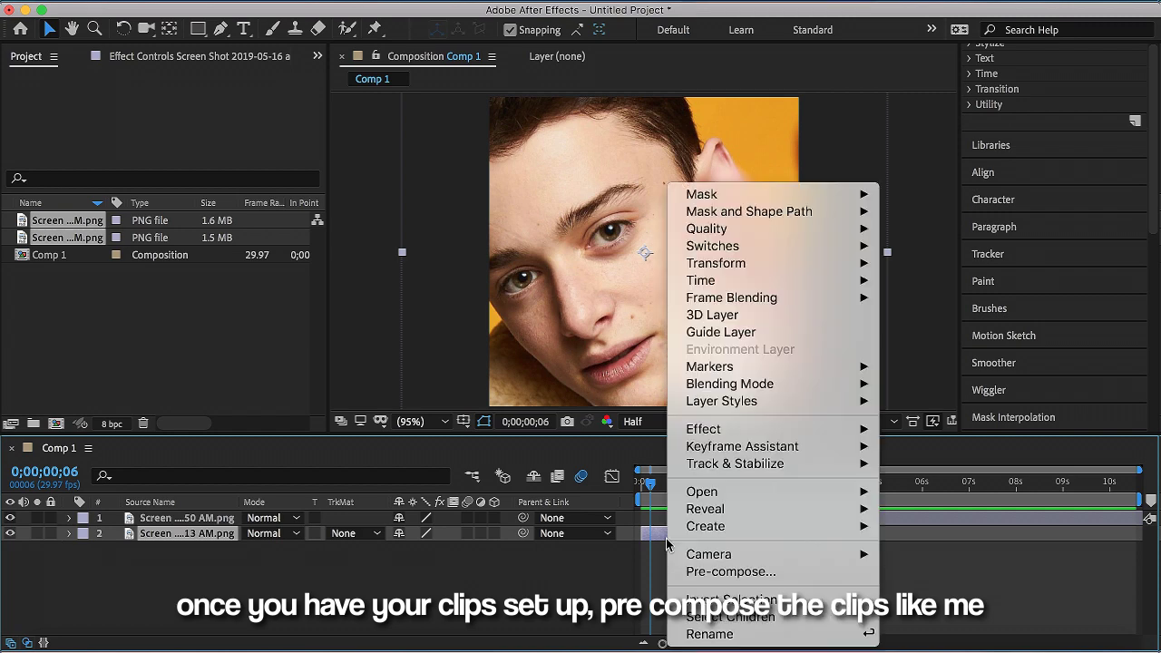
pyautogui.click(708, 569)
pyautogui.click(697, 448)
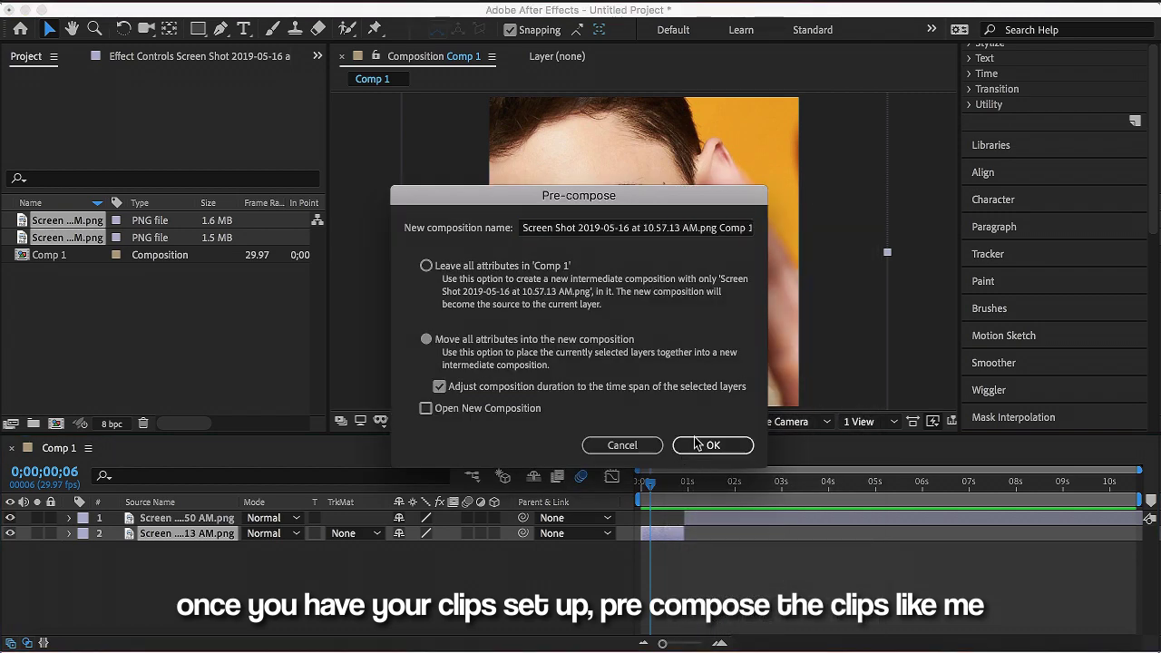
pyautogui.press('s')
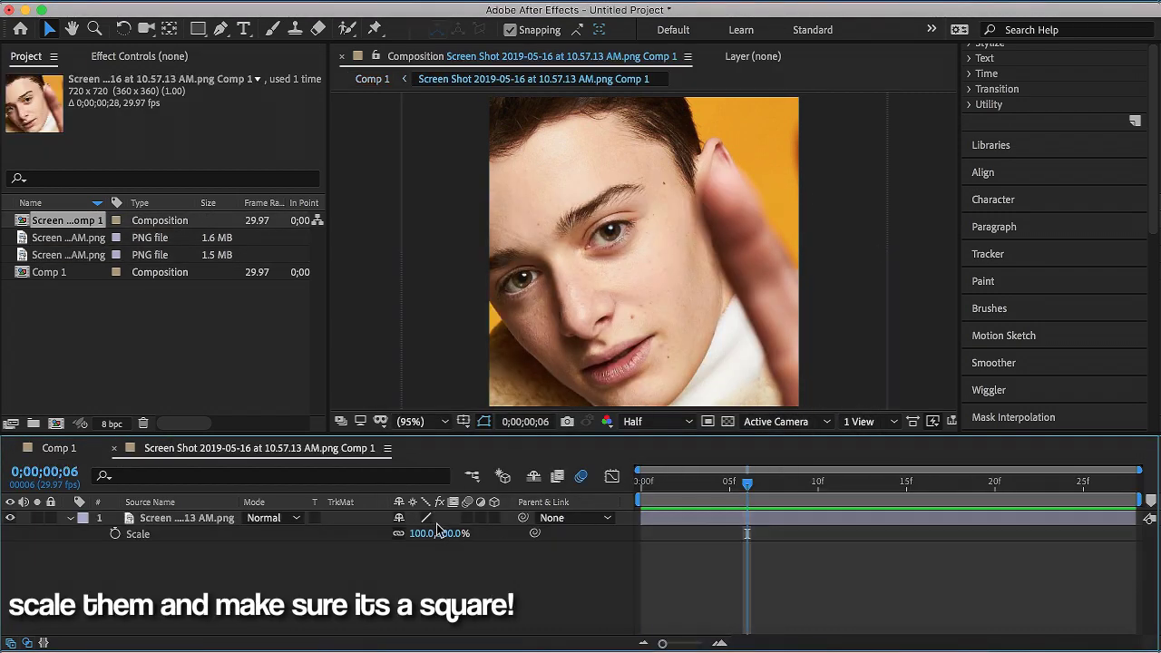
pyautogui.moveTo(435, 534); pyautogui.dragTo(430, 545)
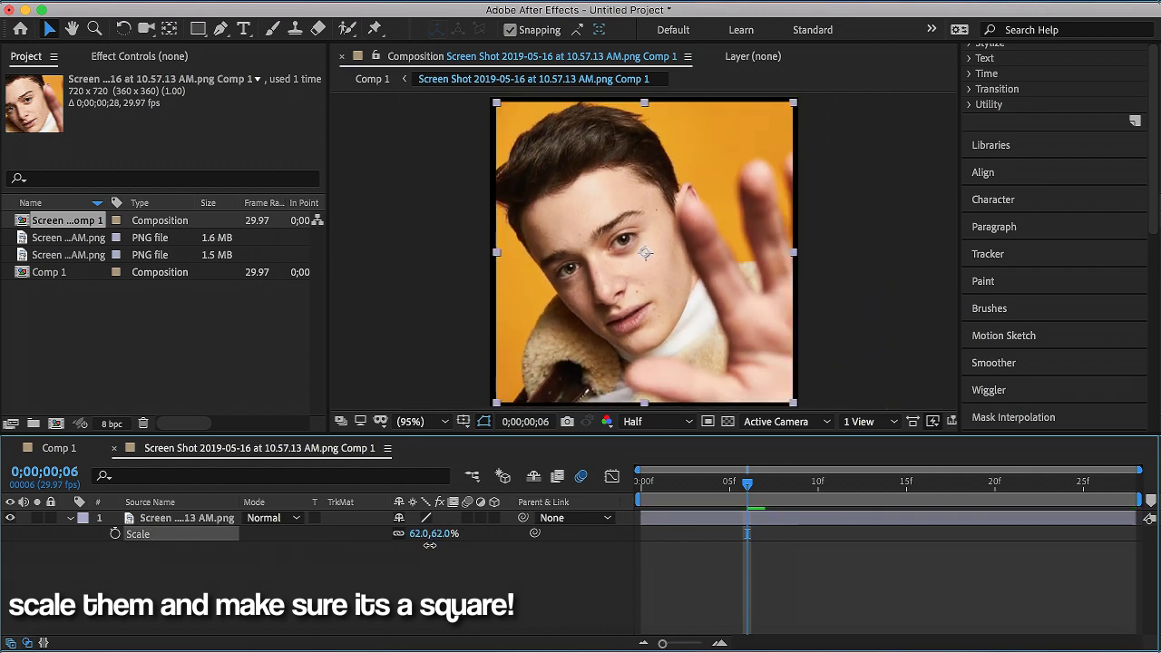
pyautogui.moveTo(431, 545); pyautogui.dragTo(424, 545)
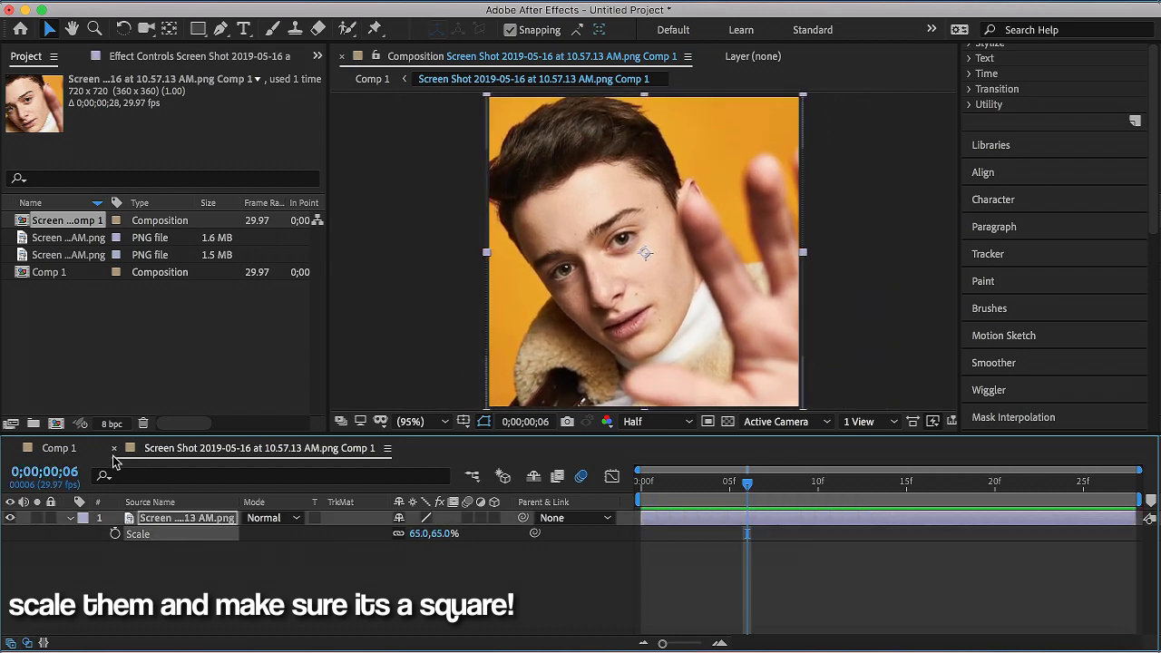
pyautogui.click(114, 448)
# - Pre-compose the first photo layer and scale its image to about 66%
pyautogui.click(703, 483)
pyautogui.click(706, 517)
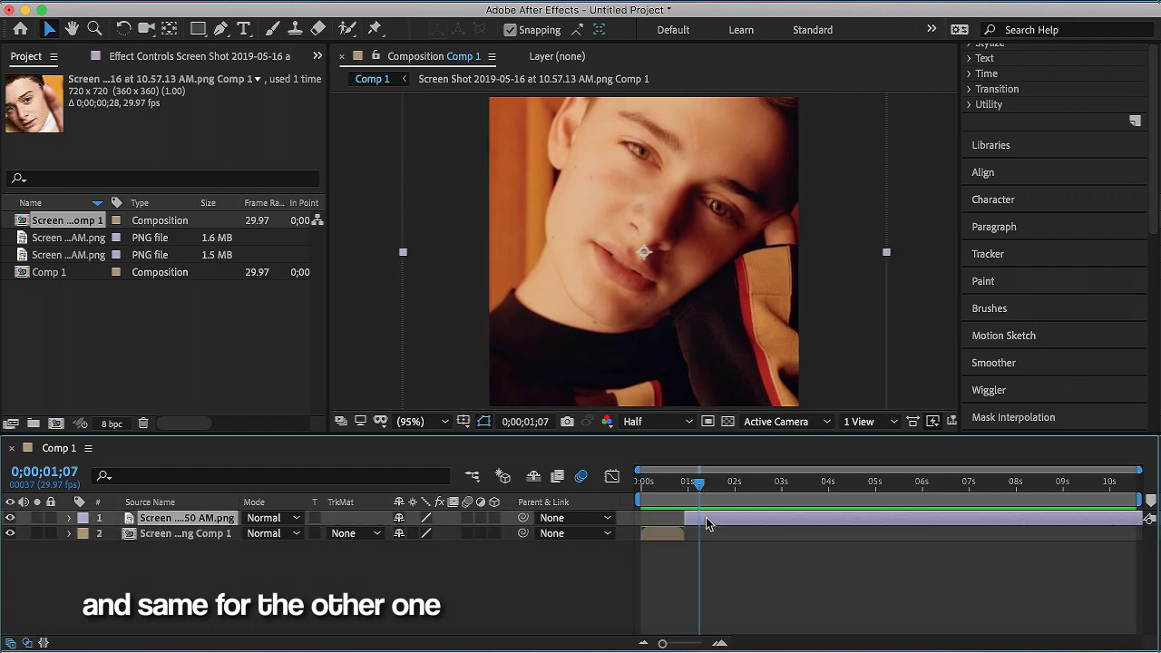
pyautogui.rightClick(706, 517)
pyautogui.click(754, 579)
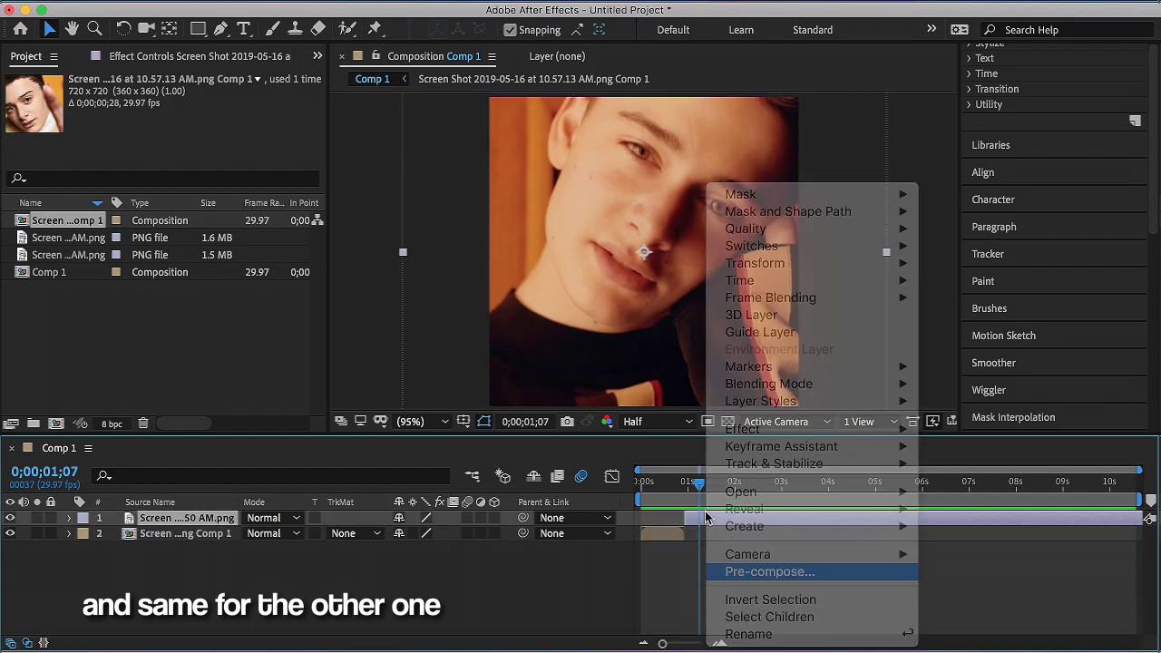
pyautogui.click(707, 445)
pyautogui.click(710, 524)
pyautogui.press('s')
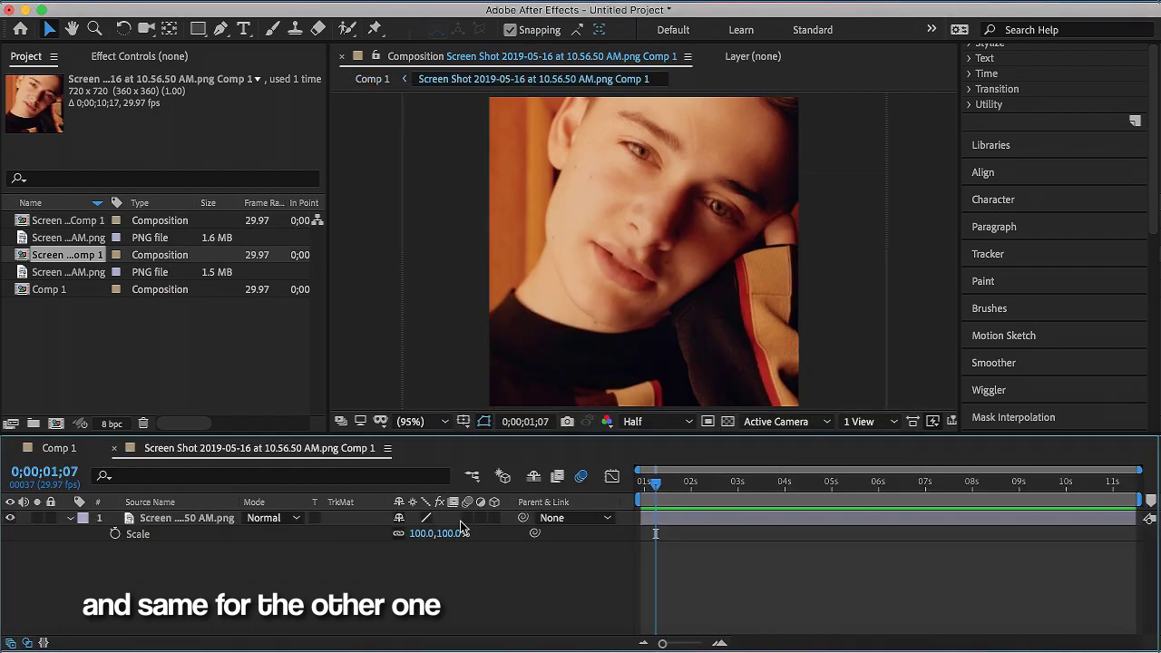
pyautogui.moveTo(432, 533); pyautogui.dragTo(431, 543)
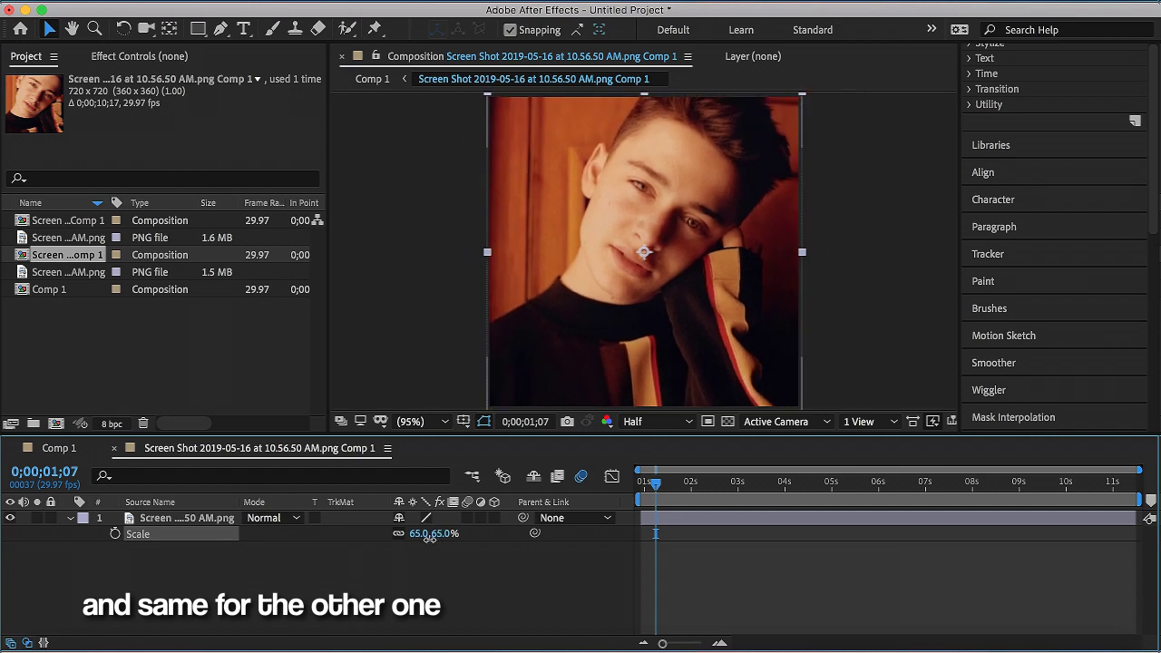
pyautogui.click(115, 449)
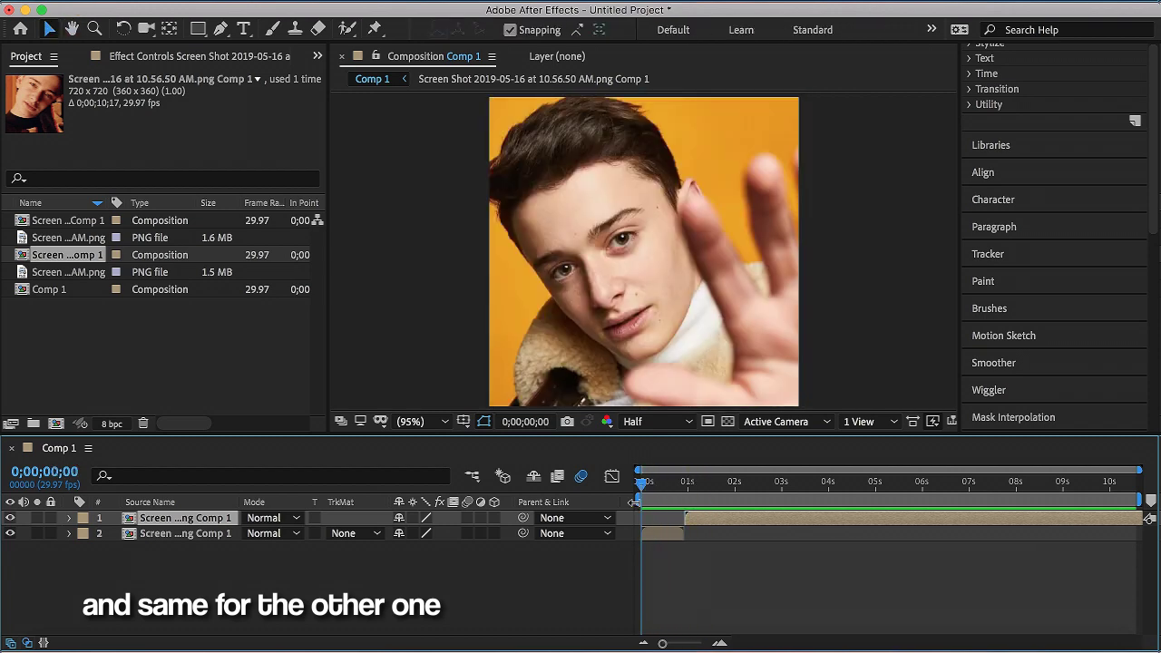
pyautogui.scroll(5, 1012, 88)
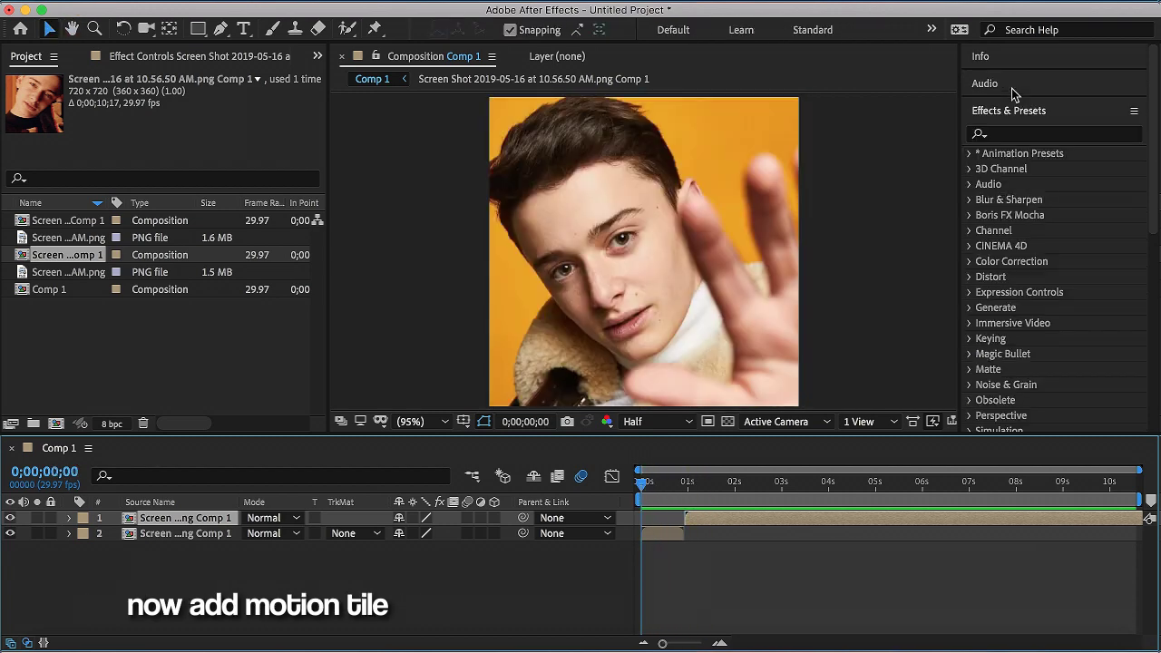
# - Find Motion Tile by searching 'motion' and apply it to the second layer
pyautogui.click(1002, 135)
pyautogui.write('motion')
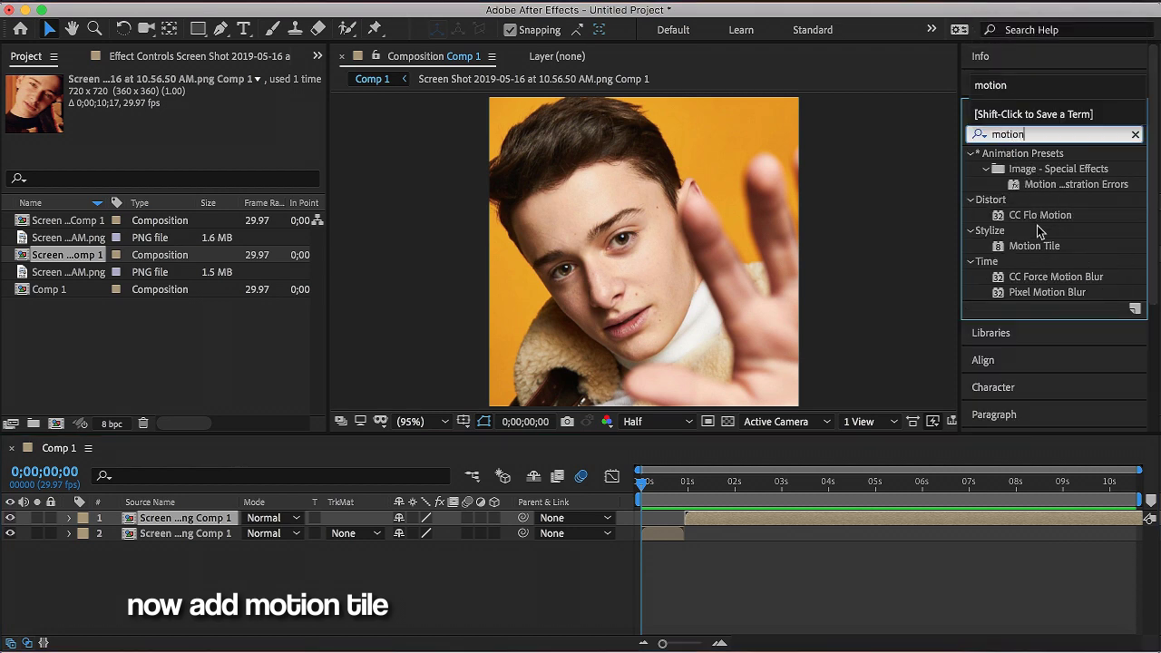
pyautogui.moveTo(1035, 244); pyautogui.dragTo(672, 532)
# - Move to frame 13 and enter a Motion Tile Output Width of 400
pyautogui.click(650, 483)
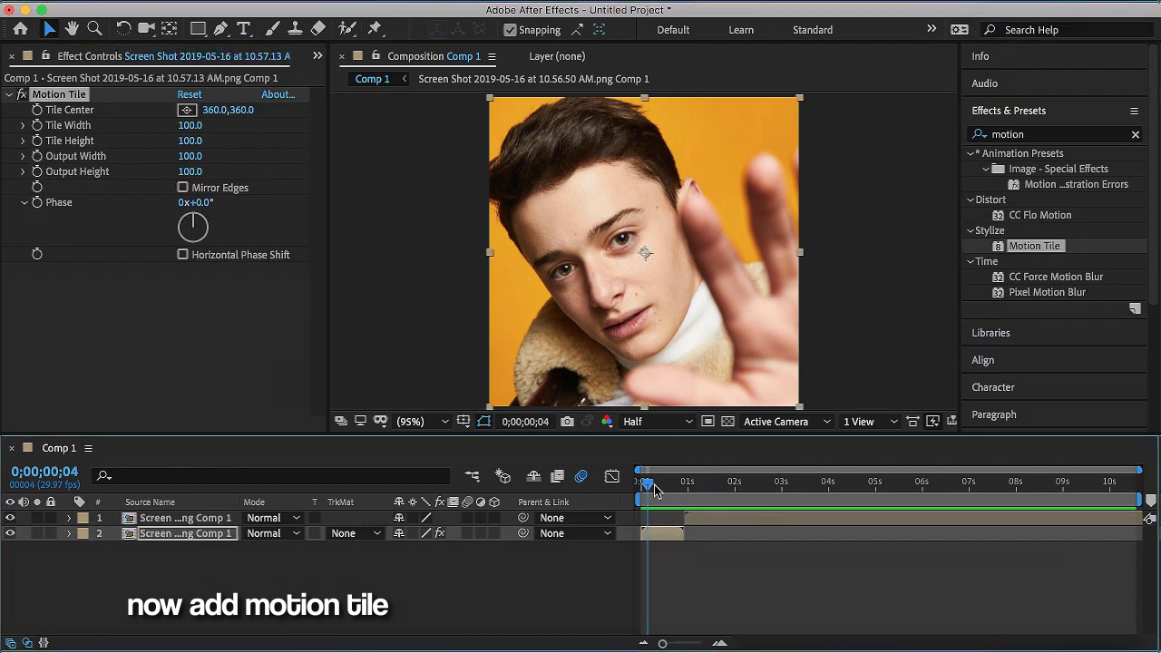
pyautogui.click(718, 643)
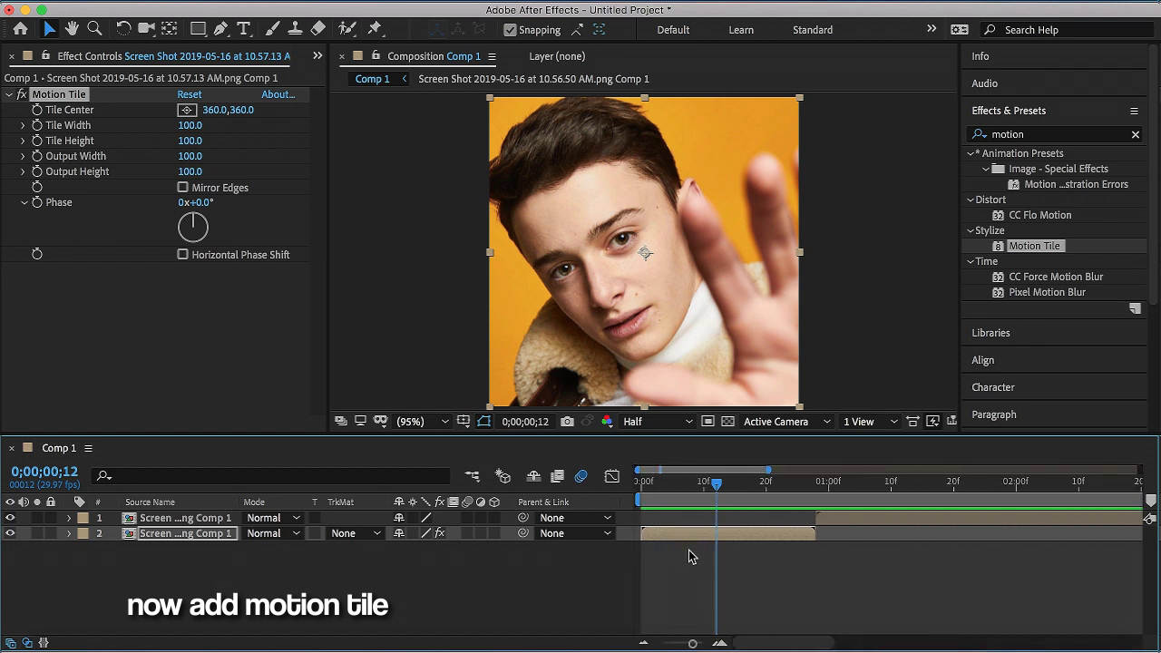
pyautogui.press('Home')
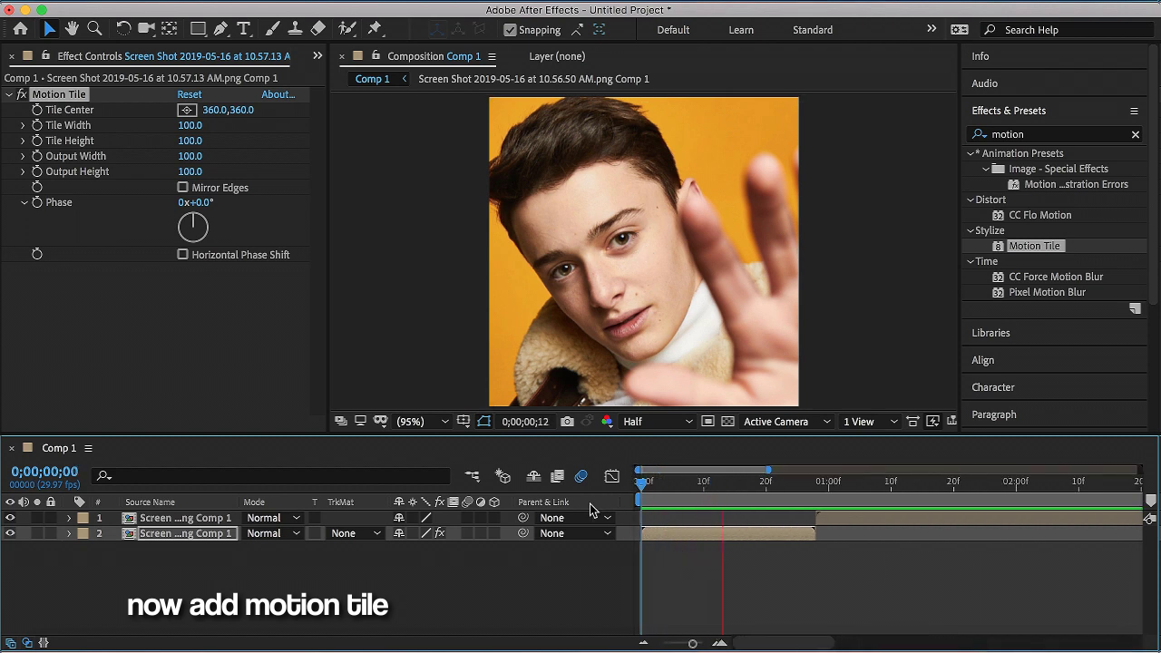
pyautogui.click(723, 485)
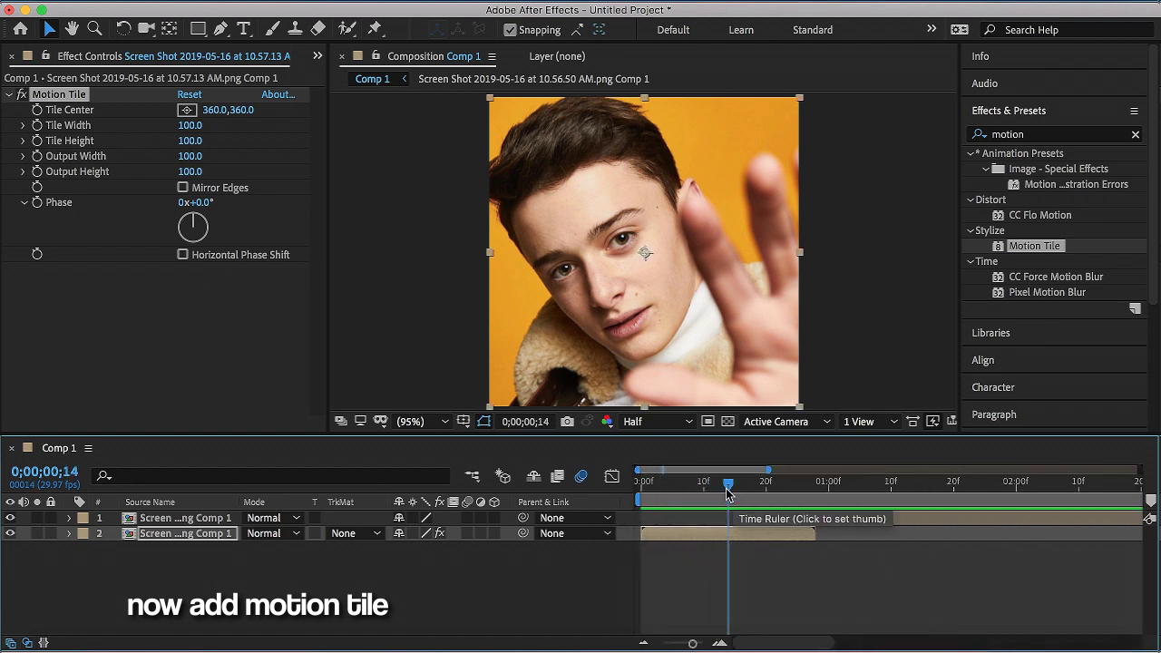
pyautogui.click(192, 156)
pyautogui.write('4')
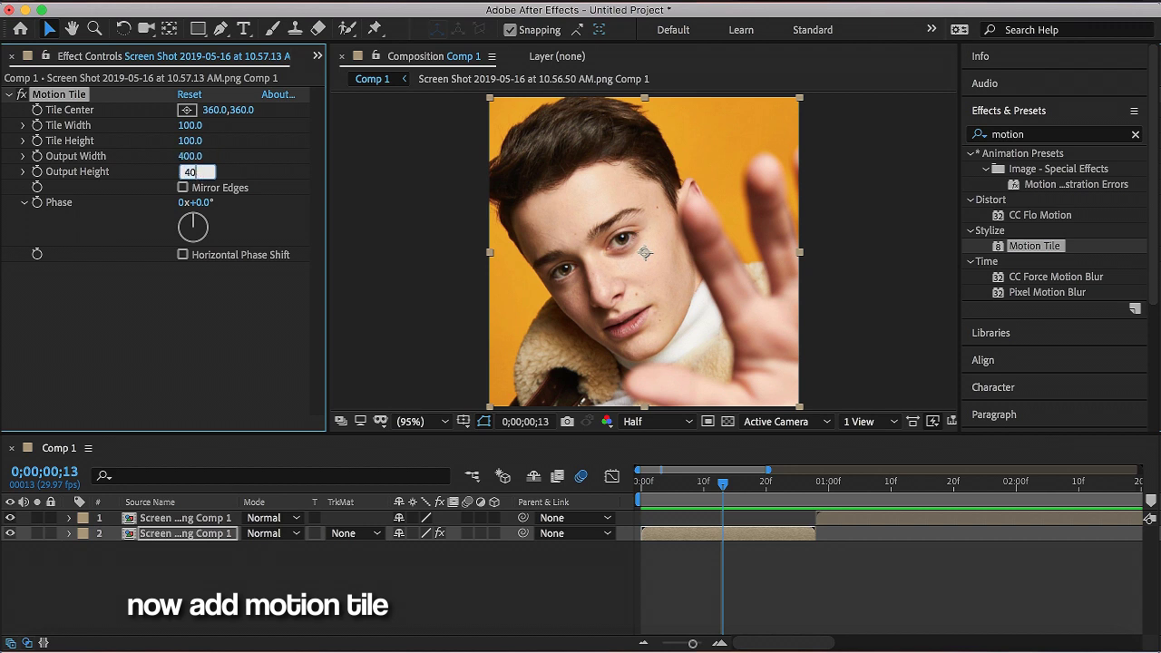
pyautogui.write('0')
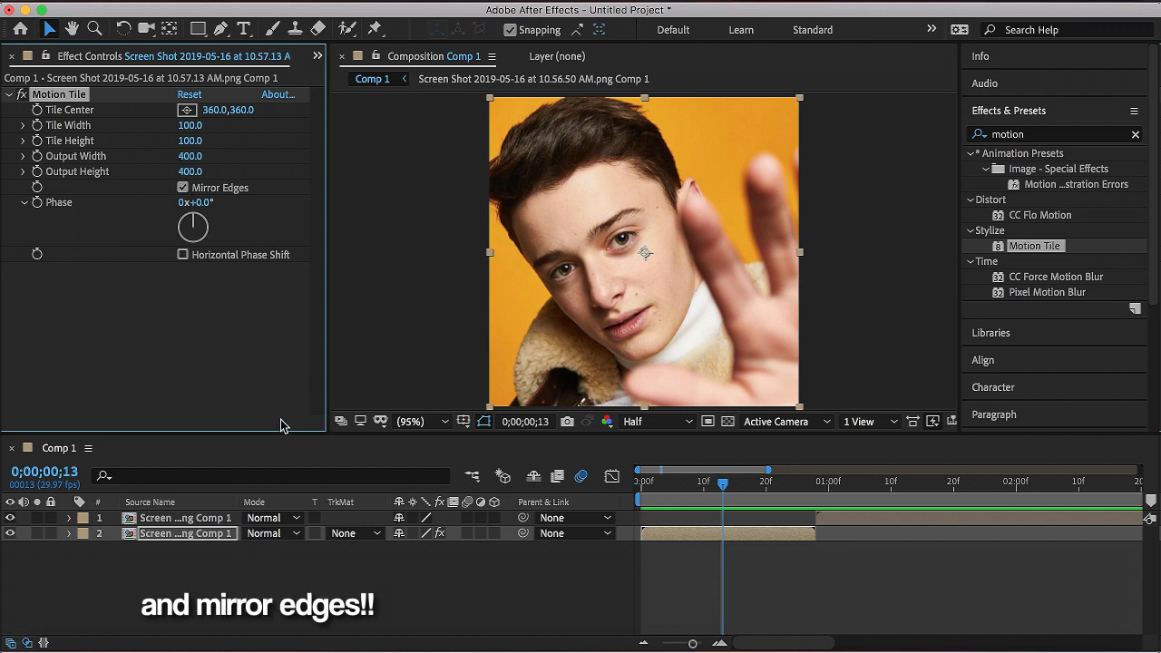
pyautogui.write('p')
# - Keyframe the second layer's Position and slide the tiled photo off to the left near its end
pyautogui.click(115, 549)
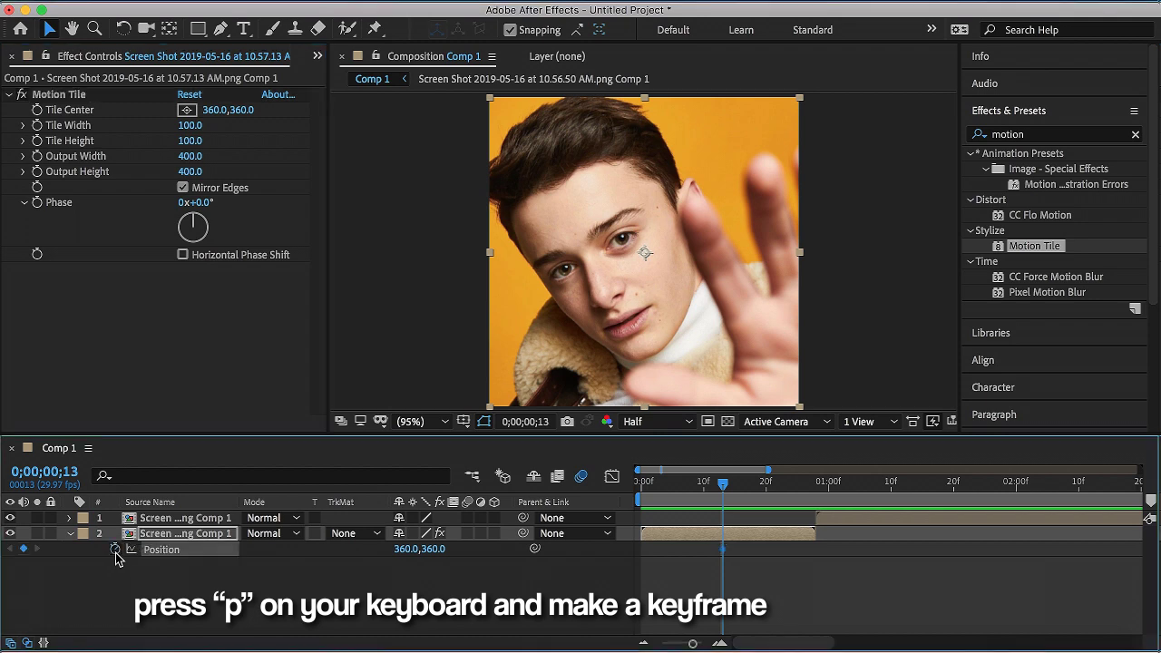
pyautogui.moveTo(777, 492); pyautogui.dragTo(810, 486)
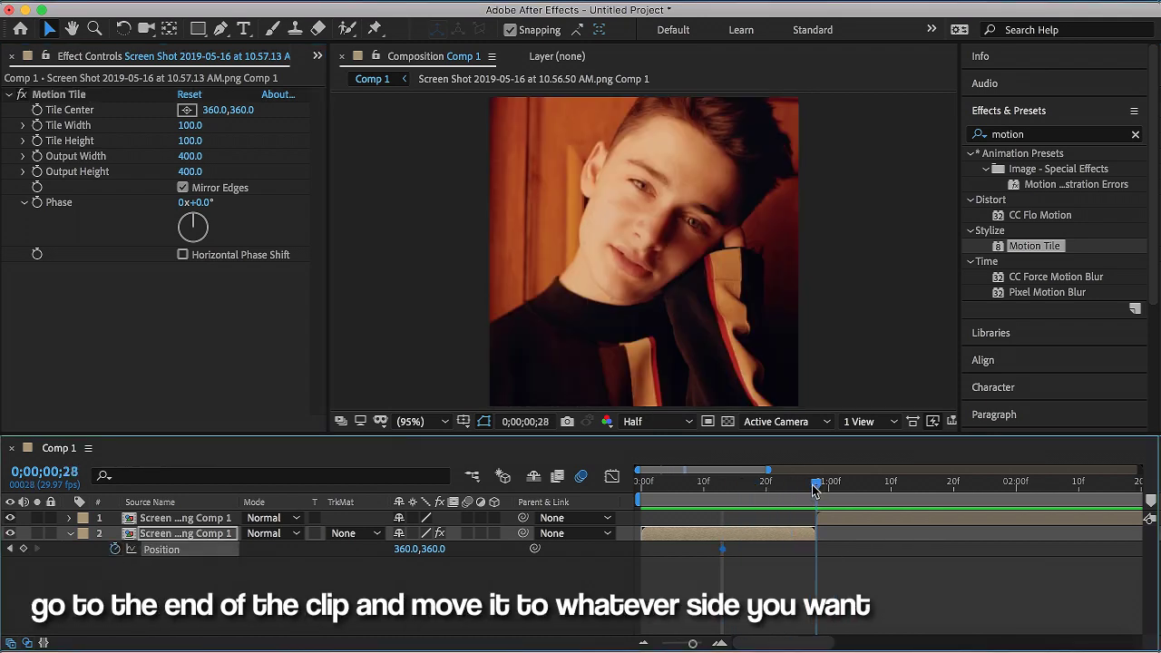
pyautogui.moveTo(399, 551); pyautogui.dragTo(283, 551)
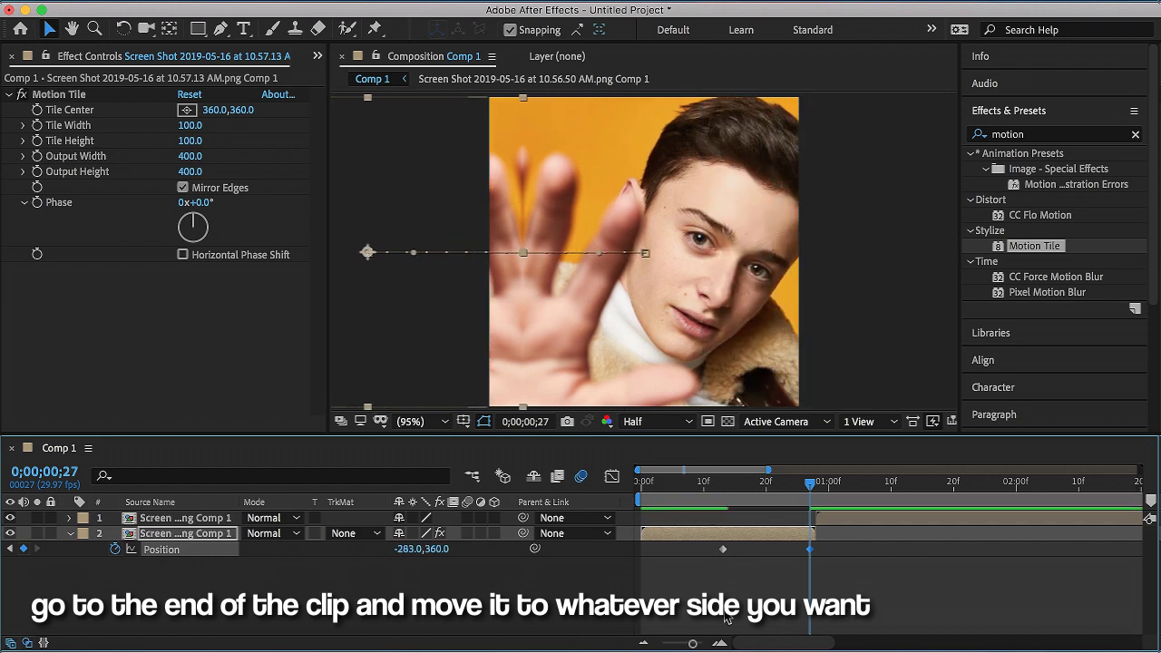
# - Easy Ease both Position keyframes, steepen the speed curve, and enable motion blur on both layers
pyautogui.moveTo(838, 581); pyautogui.dragTo(712, 542)
pyautogui.rightClick(723, 549)
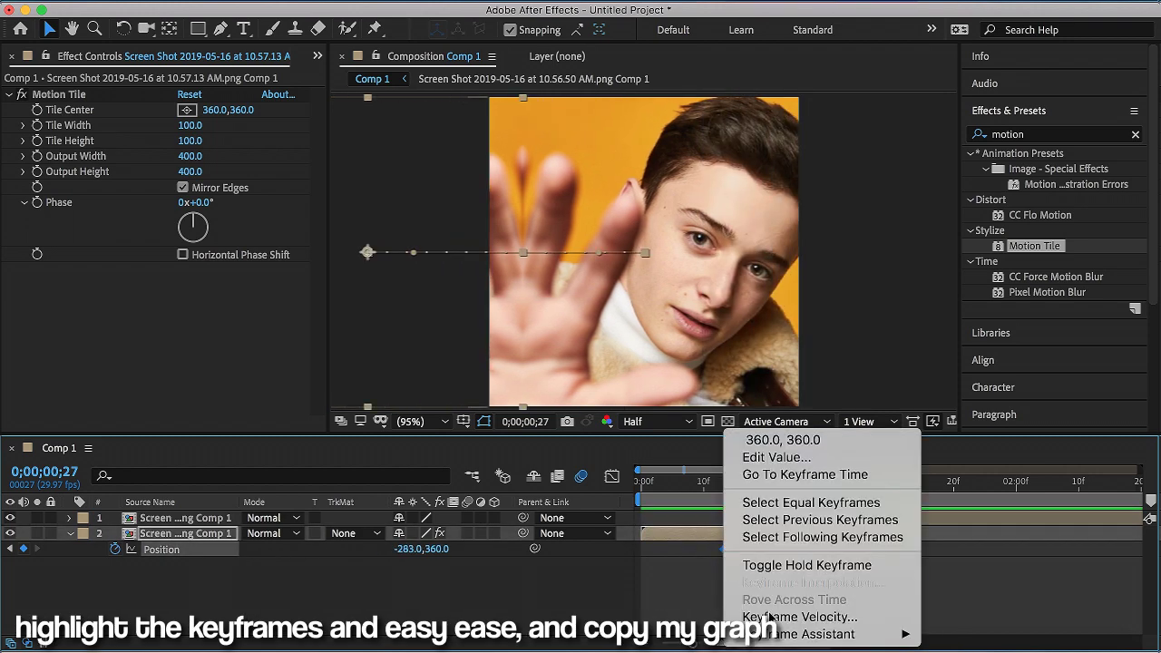
pyautogui.moveTo(762, 634)
pyautogui.click(603, 531)
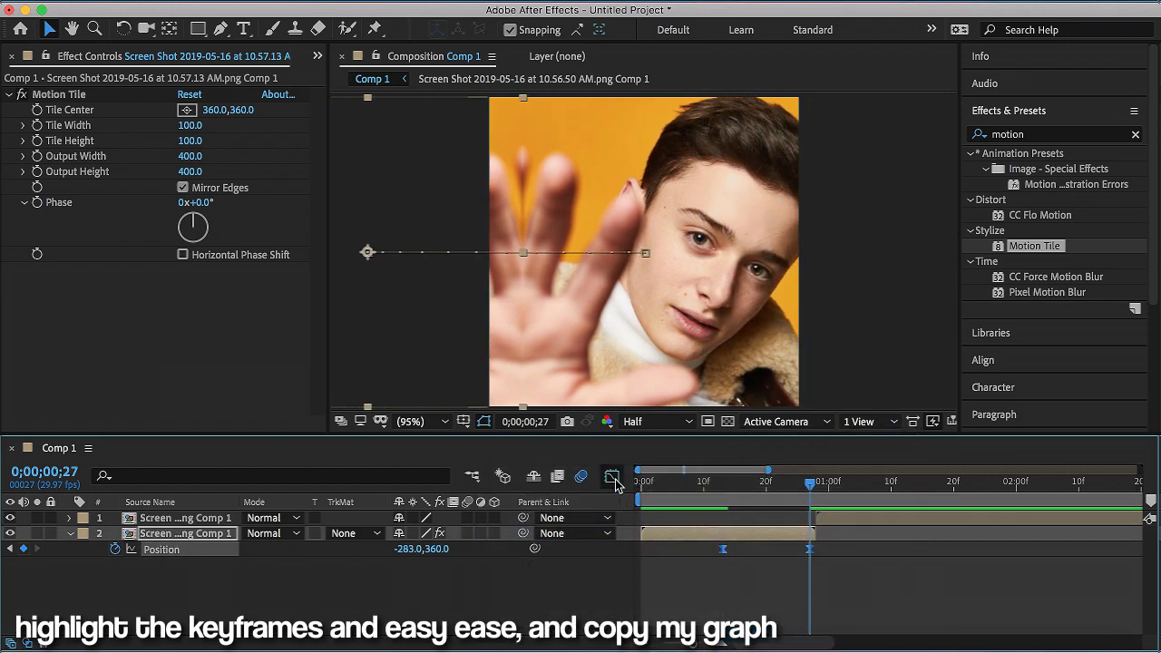
pyautogui.click(612, 478)
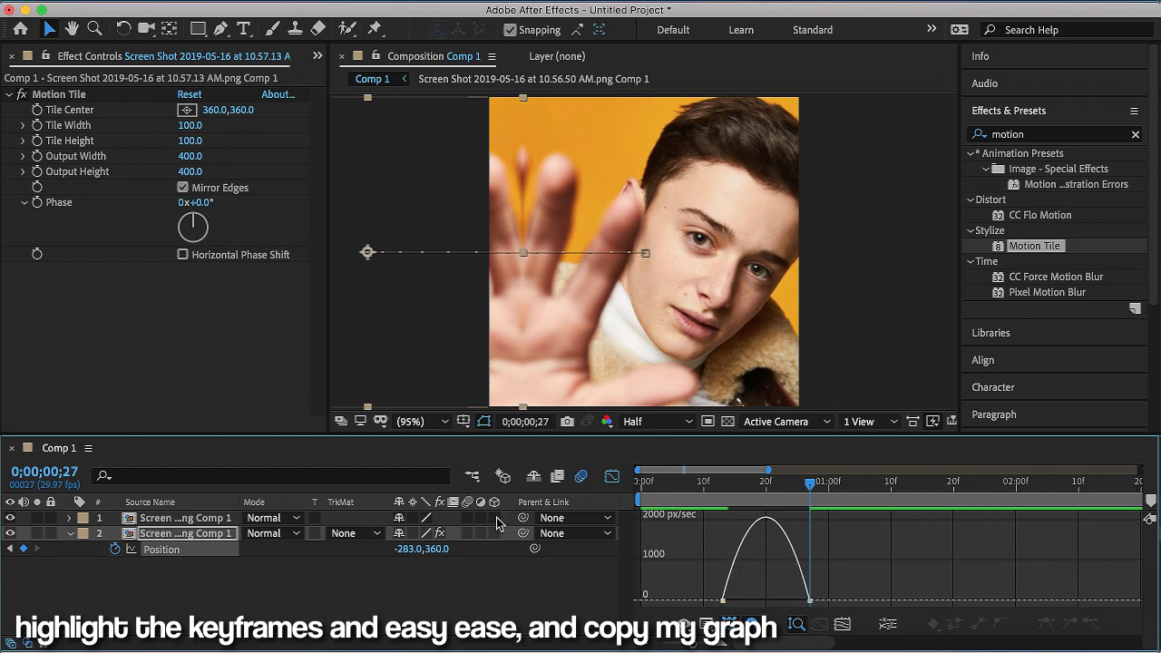
pyautogui.click(467, 534)
pyautogui.click(467, 518)
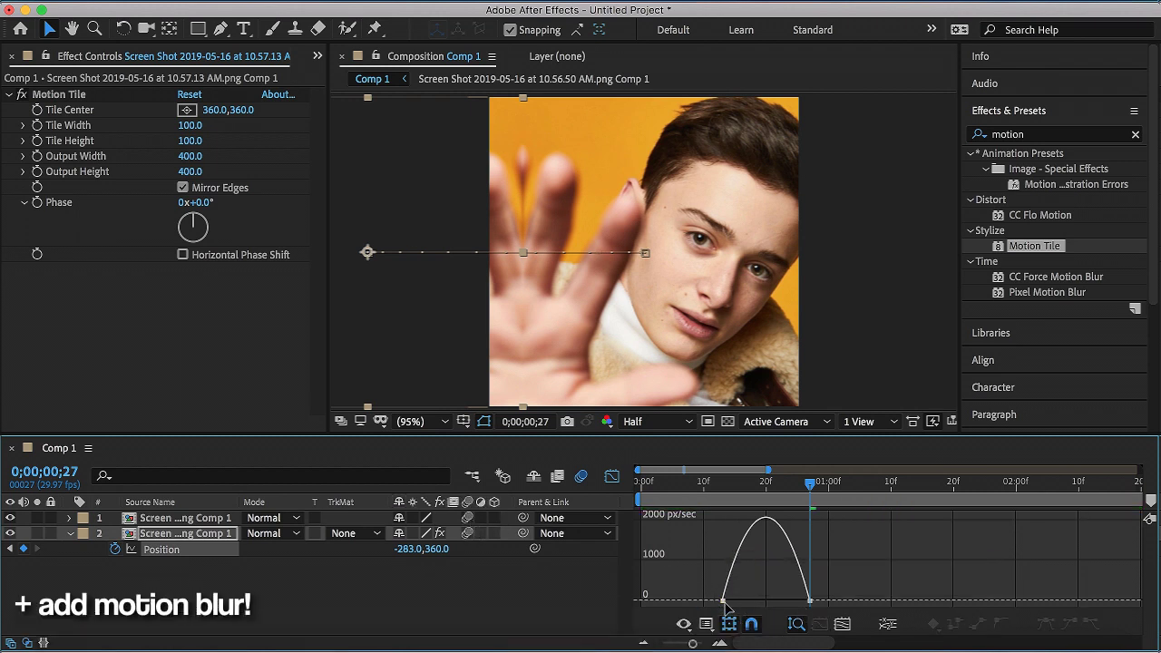
pyautogui.moveTo(723, 601); pyautogui.dragTo(803, 600)
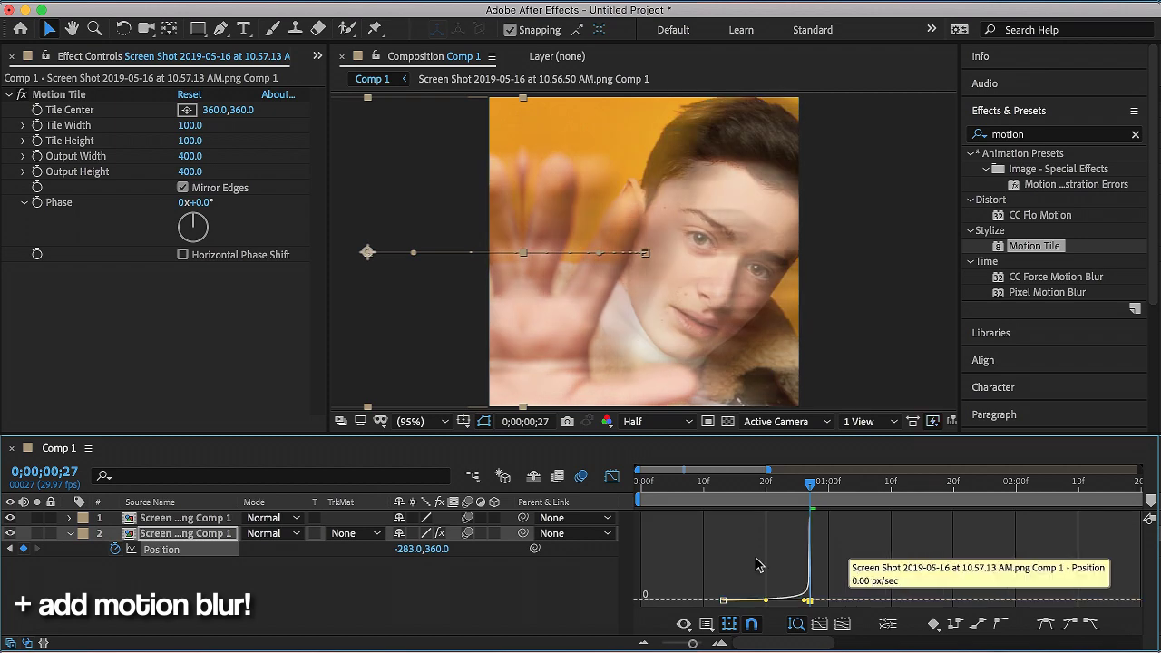
# - Preview the slide transition from the start, stopping at 0;00;00;29
pyautogui.click(612, 478)
pyautogui.press('Home')
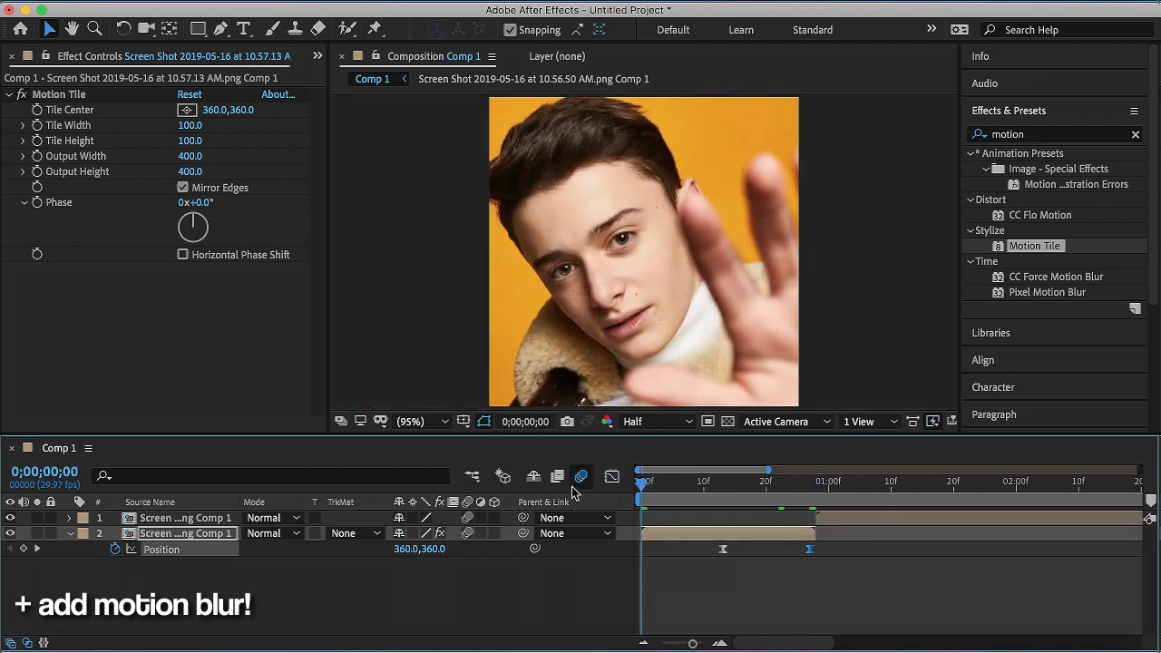
pyautogui.press('space')
pyautogui.moveTo(849, 489); pyautogui.dragTo(822, 497)
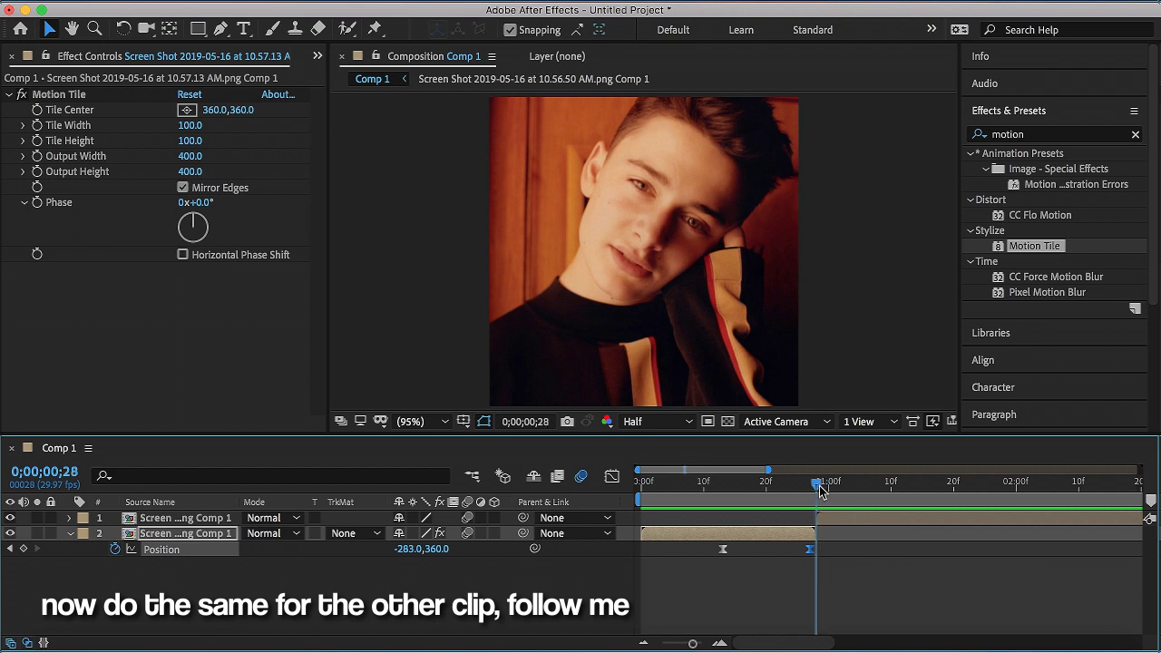
# - Apply Motion Tile to layer 1 with Output Width and Height of 400
pyautogui.click(837, 517)
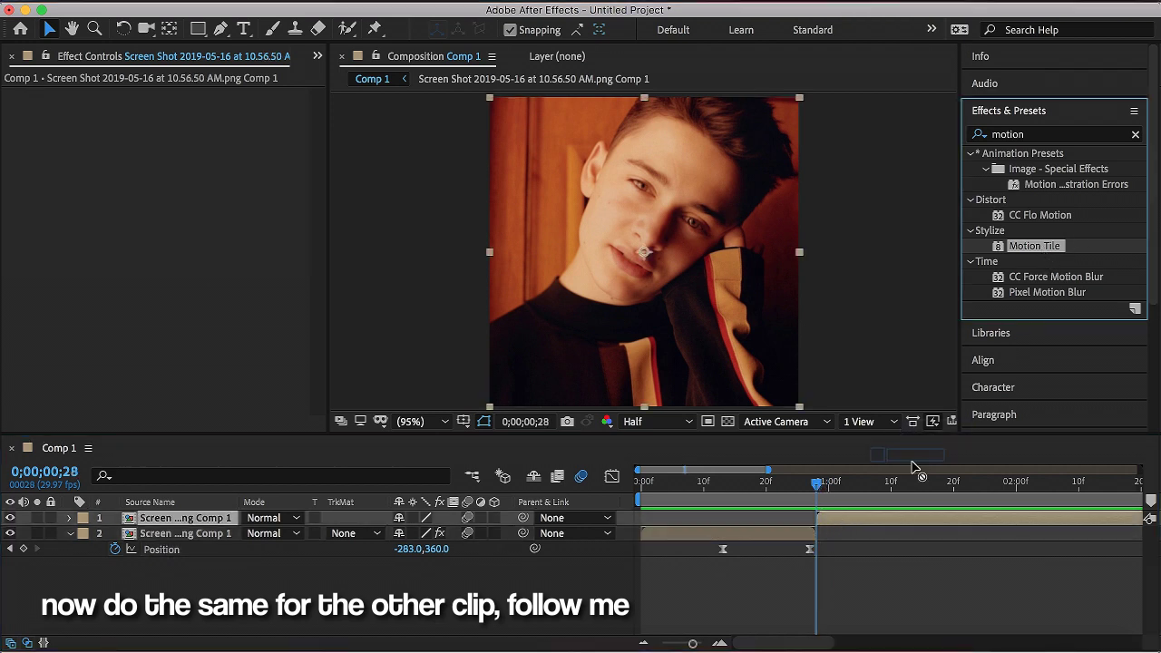
pyautogui.moveTo(1044, 250); pyautogui.dragTo(857, 521)
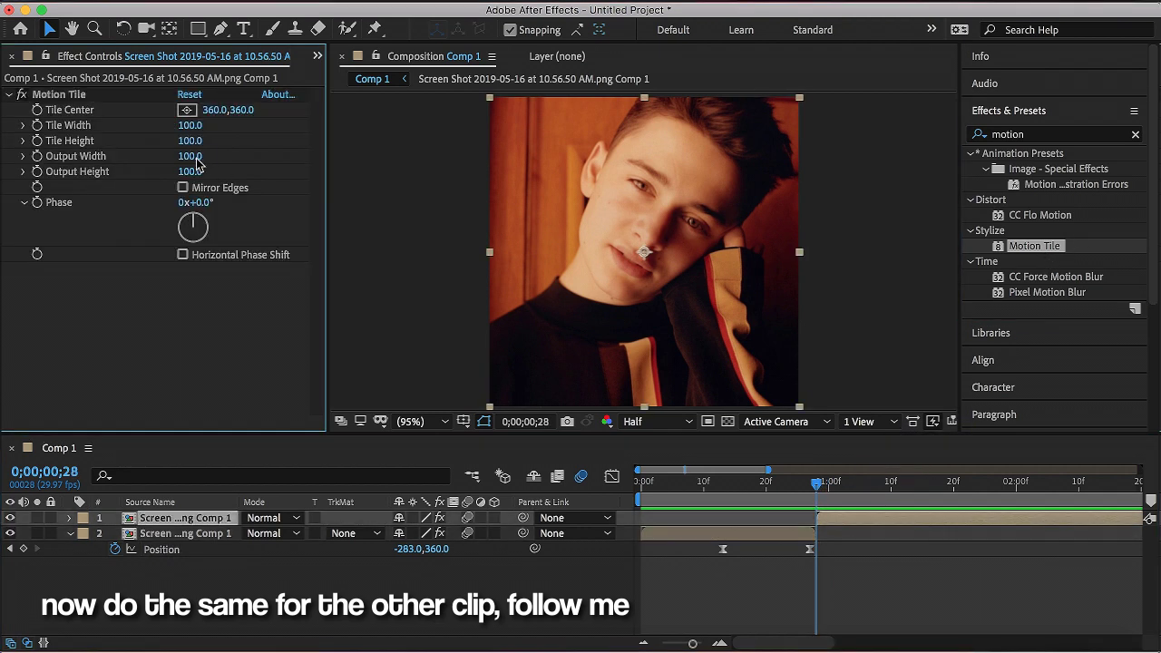
pyautogui.click(191, 172)
pyautogui.write('400')
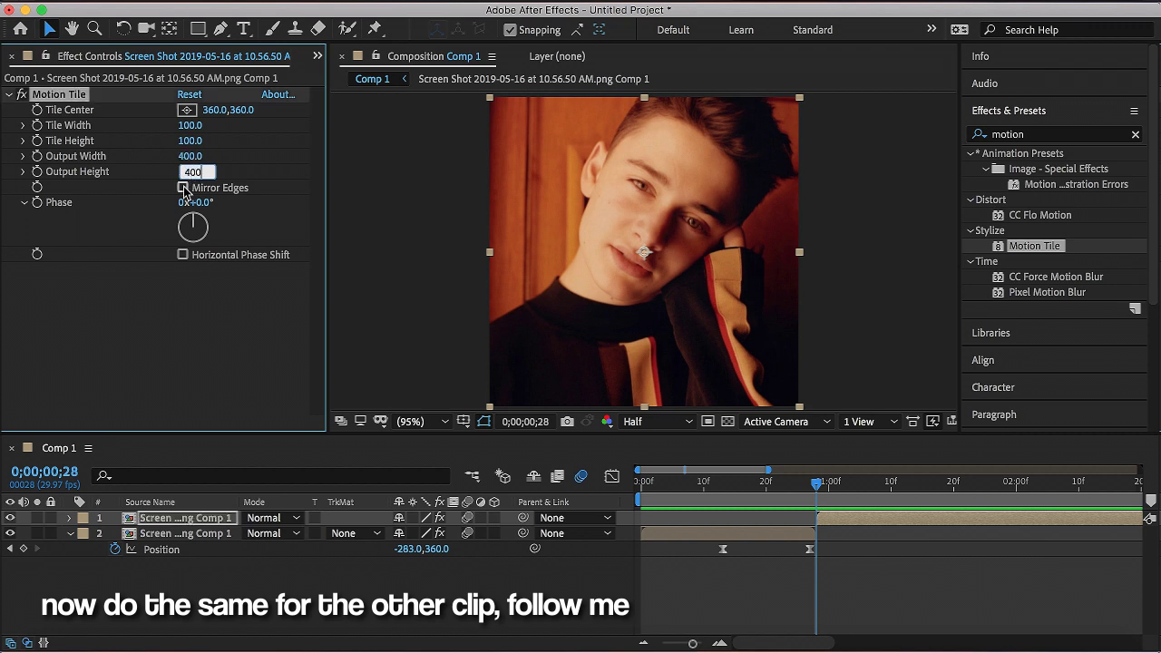
# - Keyframe layer 1's Position so it starts off-frame right and slides into place
pyautogui.hotkey('alt', 'shift', 'p')
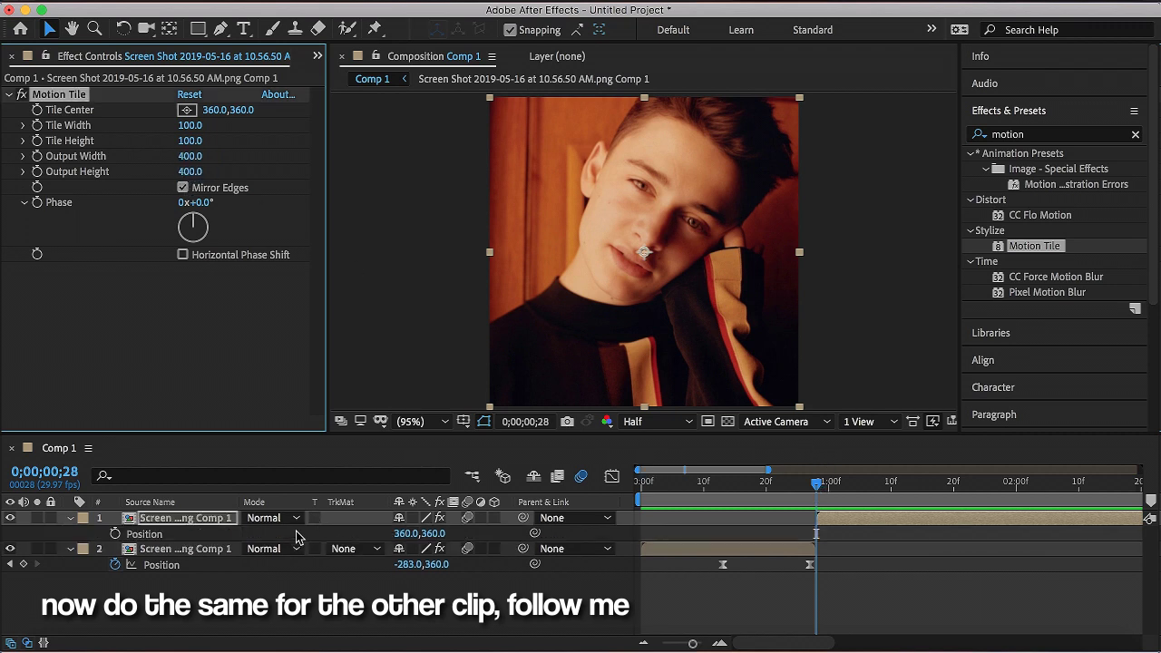
pyautogui.click(118, 533)
pyautogui.click(819, 537)
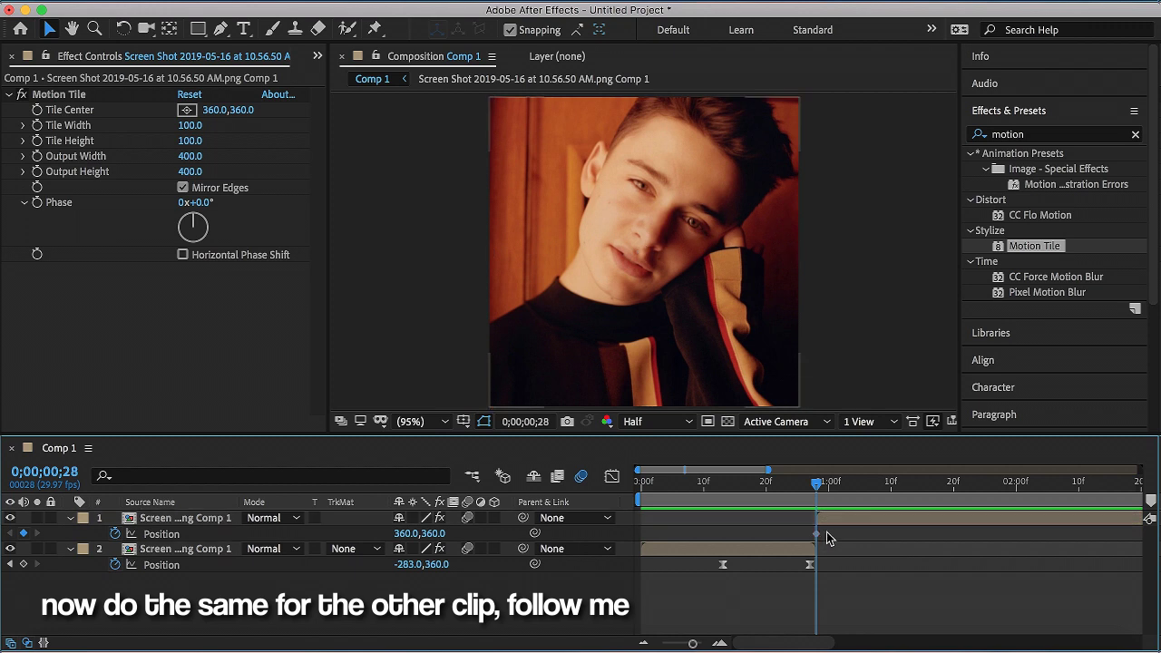
pyautogui.moveTo(814, 537); pyautogui.dragTo(841, 539)
pyautogui.moveTo(406, 533)
pyautogui.mouseDown()
pyautogui.moveTo(909, 516)
pyautogui.moveTo(911, 529)
pyautogui.mouseUp()
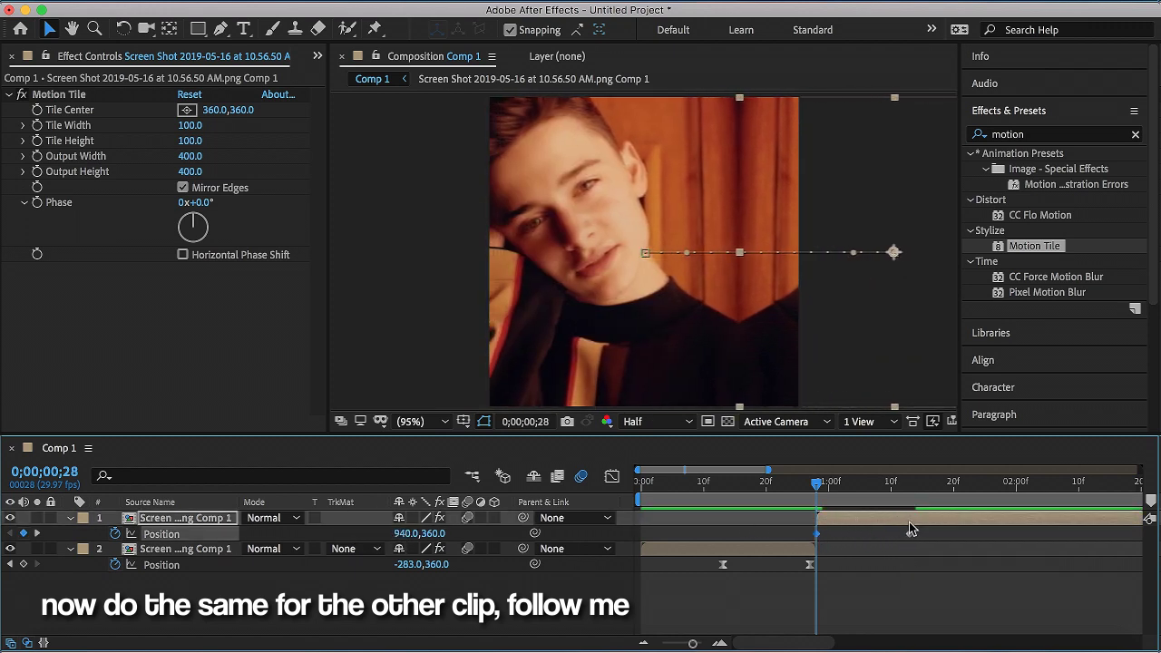
# - Easy Ease the Position keyframes and raise influence to 100% in the speed graph
pyautogui.rightClick(817, 534)
pyautogui.moveTo(840, 640)
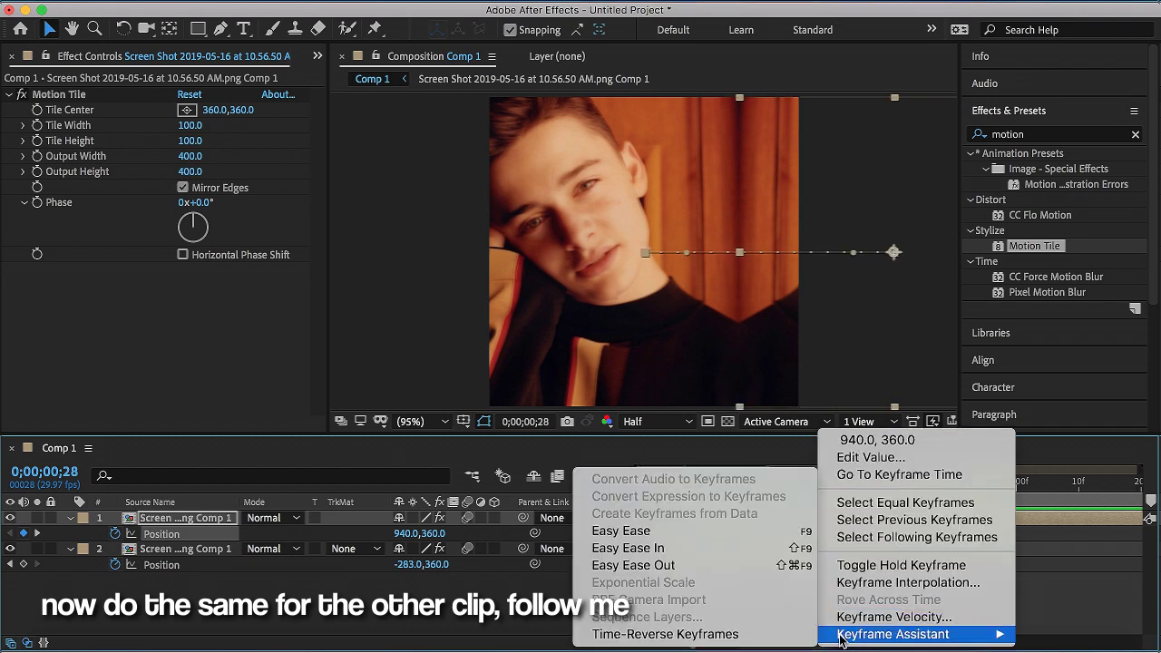
pyautogui.click(690, 530)
pyautogui.click(612, 476)
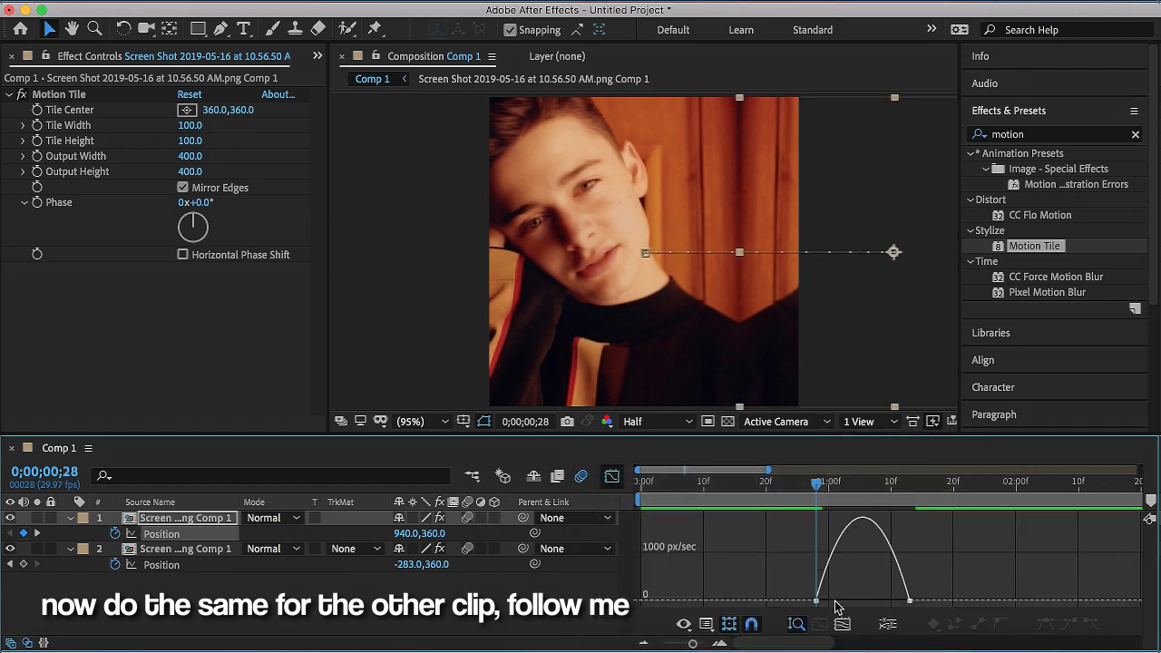
pyautogui.moveTo(836, 606); pyautogui.dragTo(775, 606)
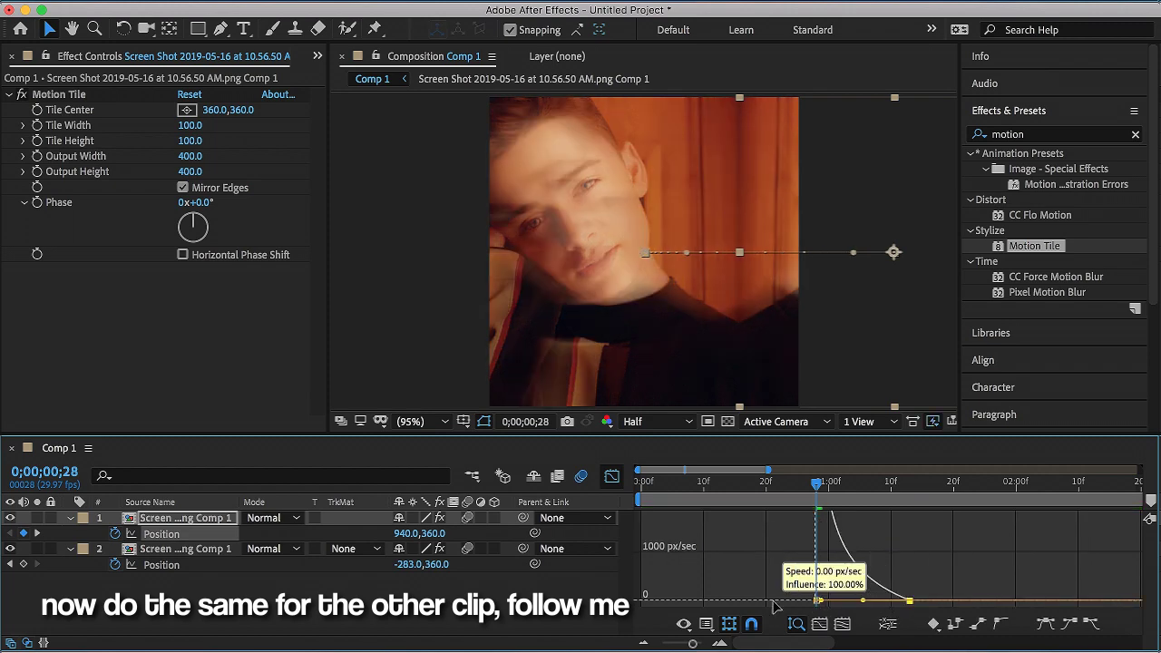
pyautogui.click(612, 476)
# - Preview the second clip sliding in, stopping at 0;00;01;18, then return to the start
pyautogui.press('Home')
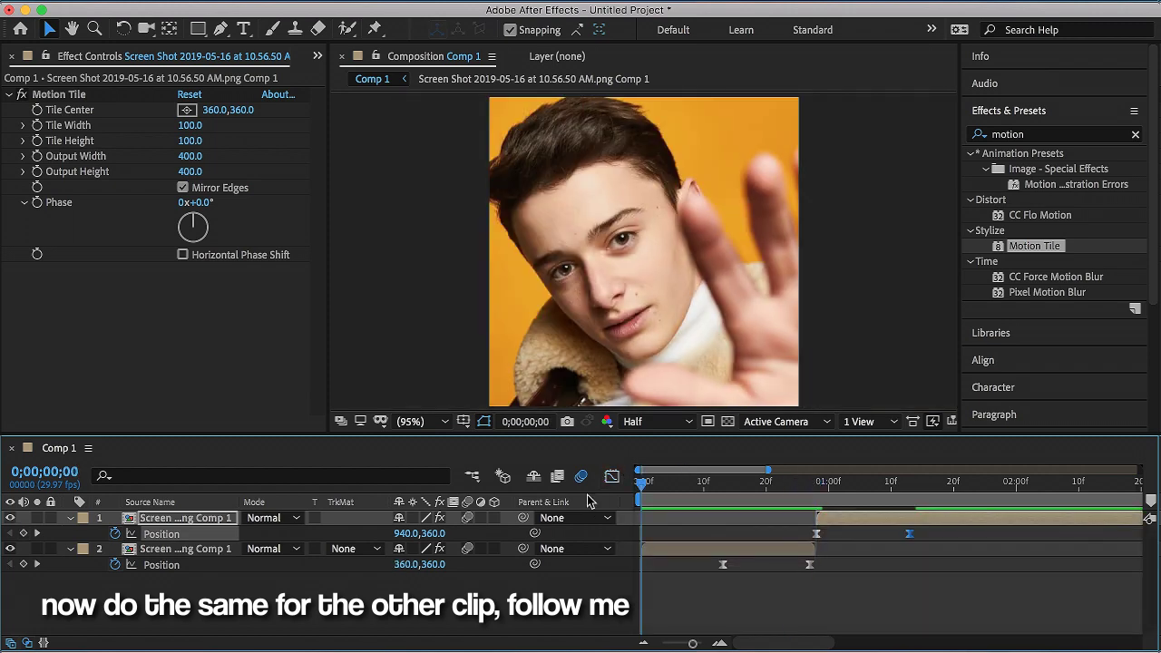
pyautogui.press('space')
pyautogui.click(936, 498)
pyautogui.press('Home')
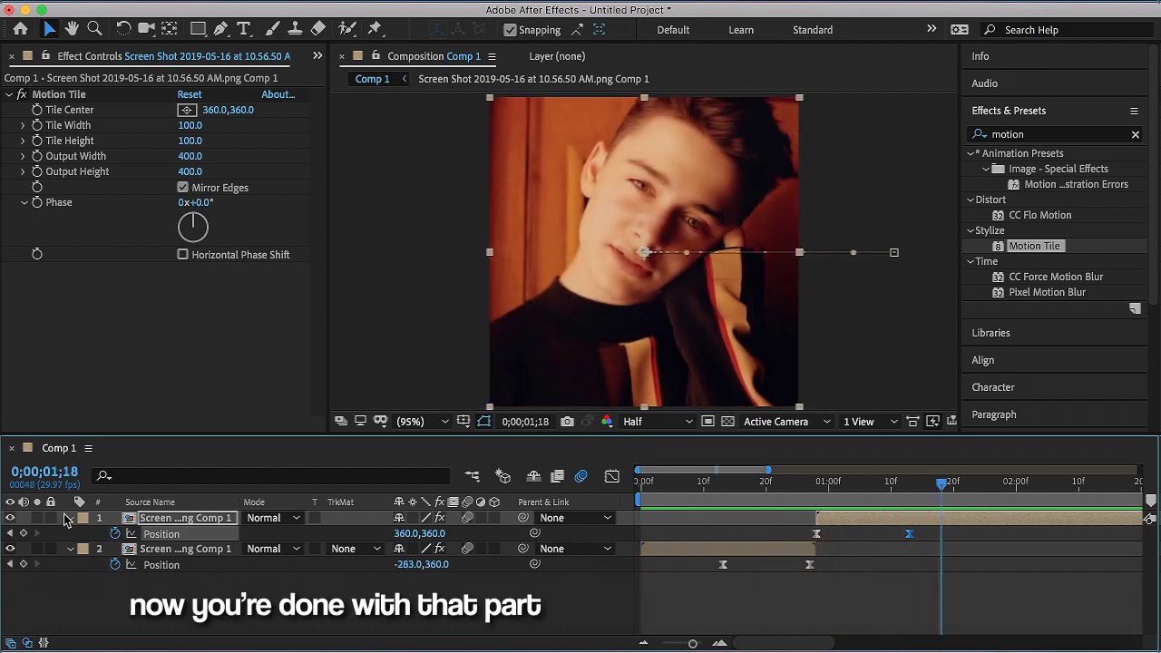
# - Collapse both layers' properties and pre-compose layer 1 at 0;00;01;12
pyautogui.click(68, 518)
pyautogui.click(68, 534)
pyautogui.moveTo(934, 501); pyautogui.dragTo(903, 508)
pyautogui.rightClick(884, 517)
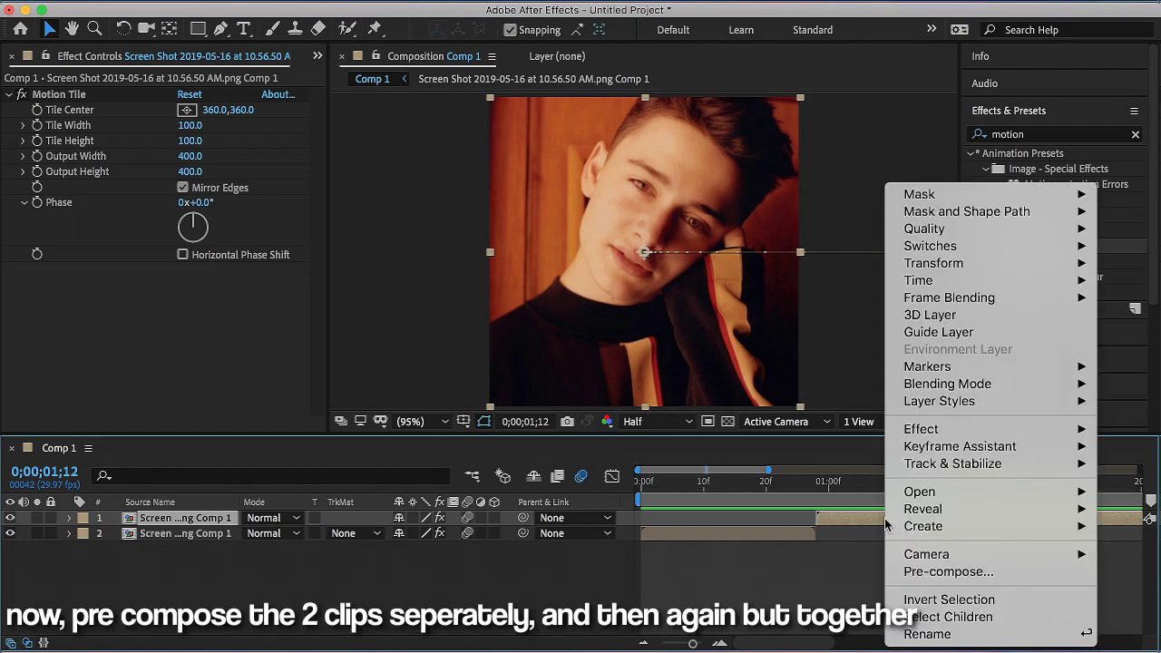
pyautogui.click(925, 571)
pyautogui.click(714, 446)
# - Pre-compose layer 2 on its own
pyautogui.click(765, 535)
pyautogui.rightClick(766, 535)
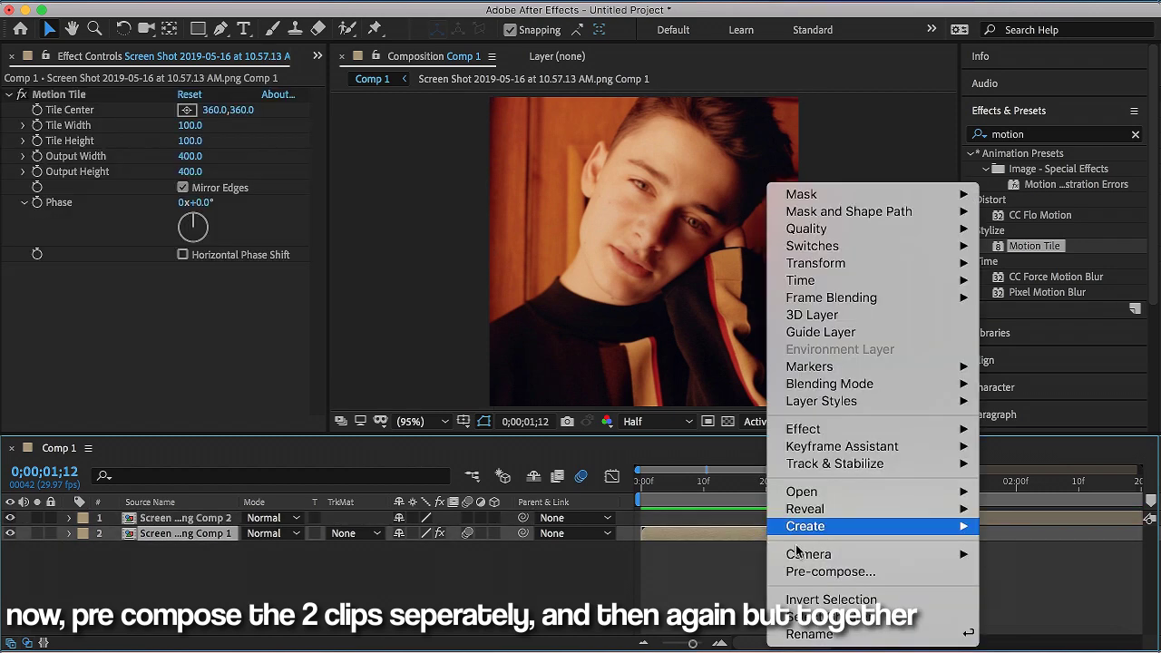
pyautogui.click(829, 571)
pyautogui.click(715, 445)
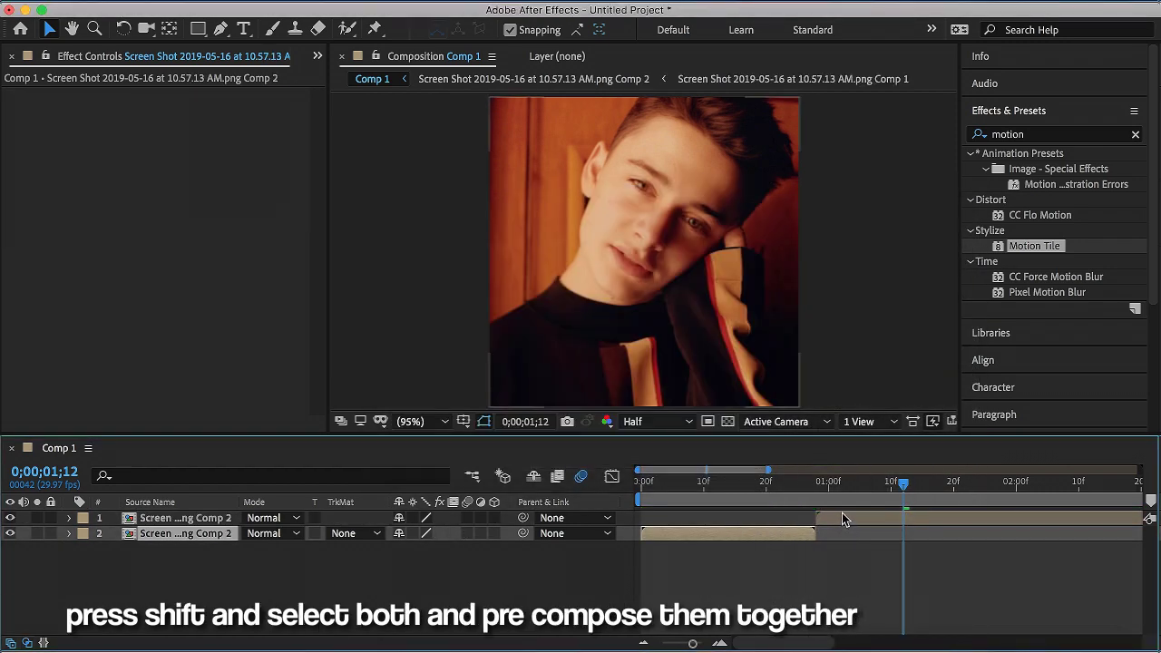
# - Select both clips and nest them together into Pre-comp 1
pyautogui.click(220, 519)
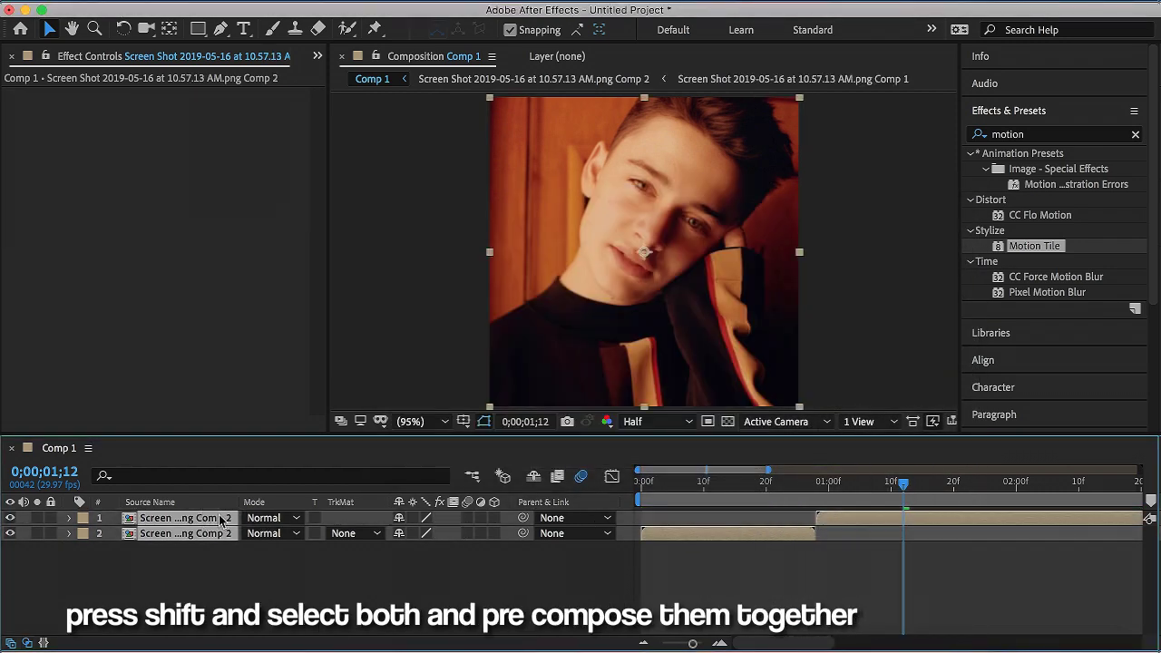
pyautogui.rightClick(664, 535)
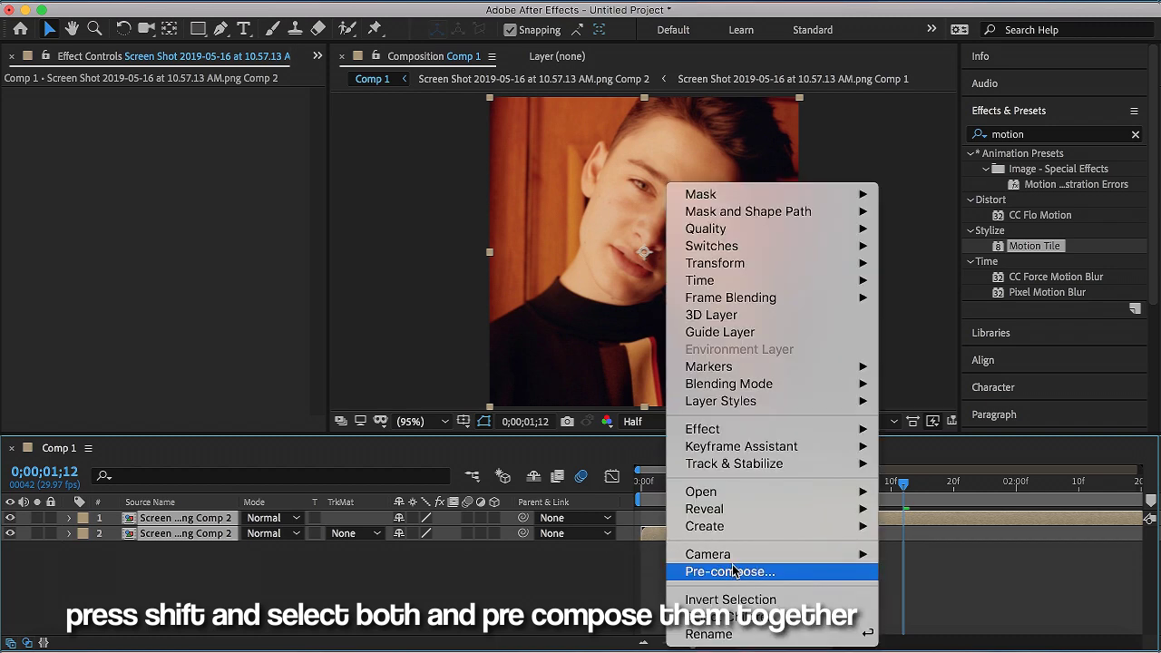
pyautogui.click(736, 572)
pyautogui.click(693, 444)
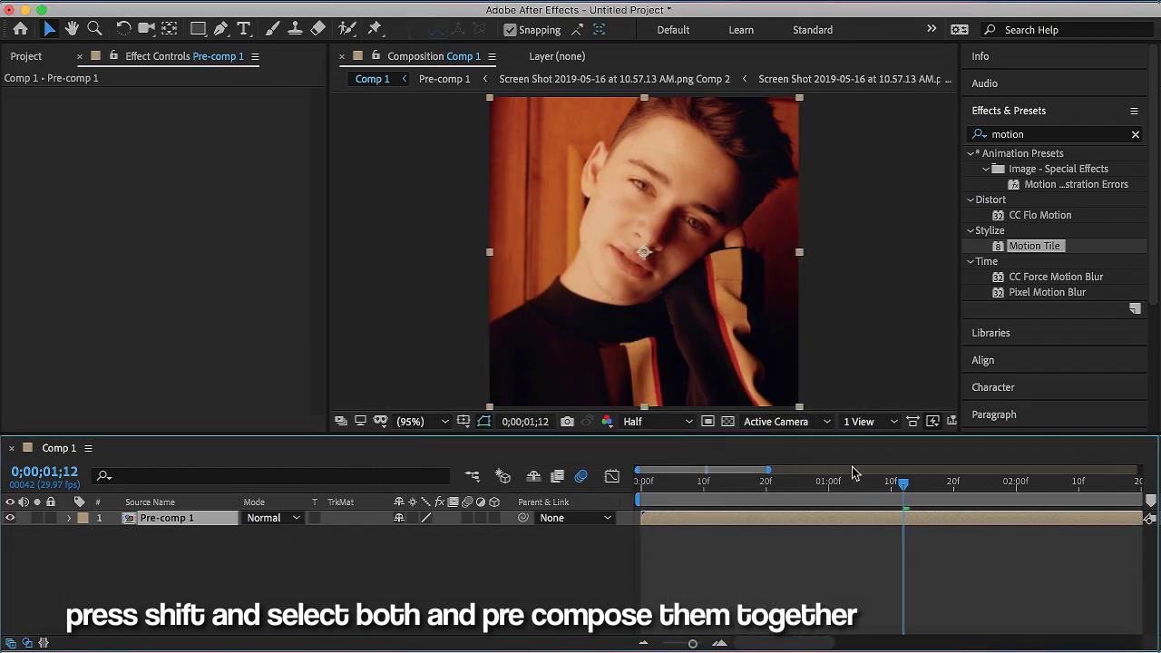
# - Preview the combined transition from the start and park at 0;00;00;08
pyautogui.press('Home')
pyautogui.press('space')
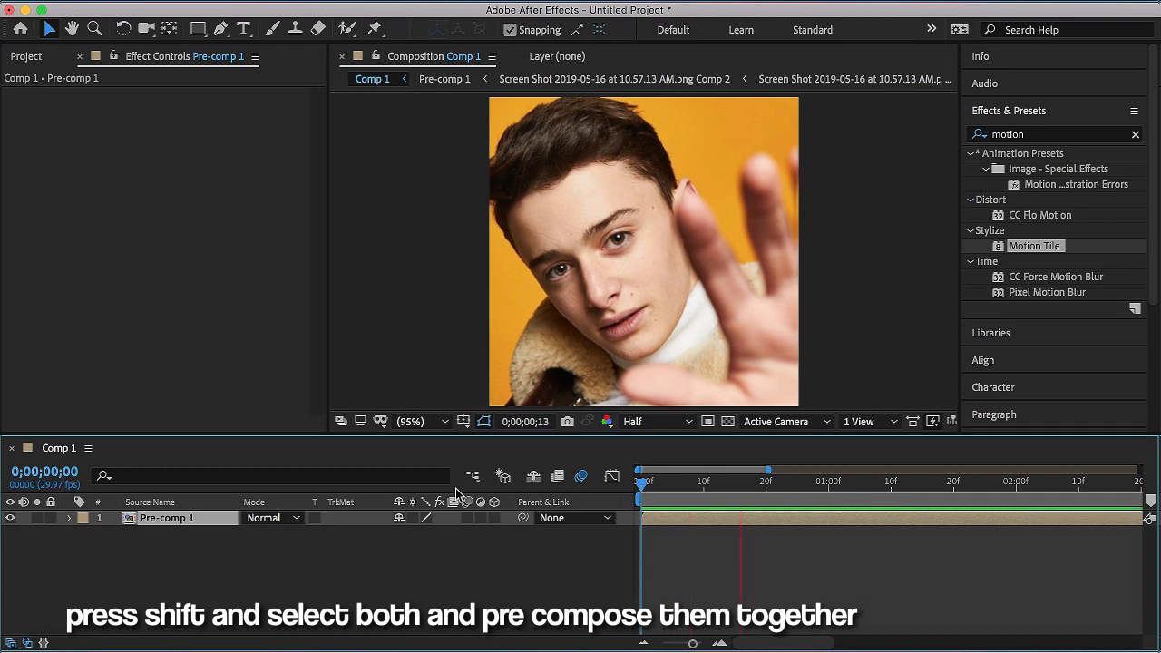
pyautogui.click(791, 484)
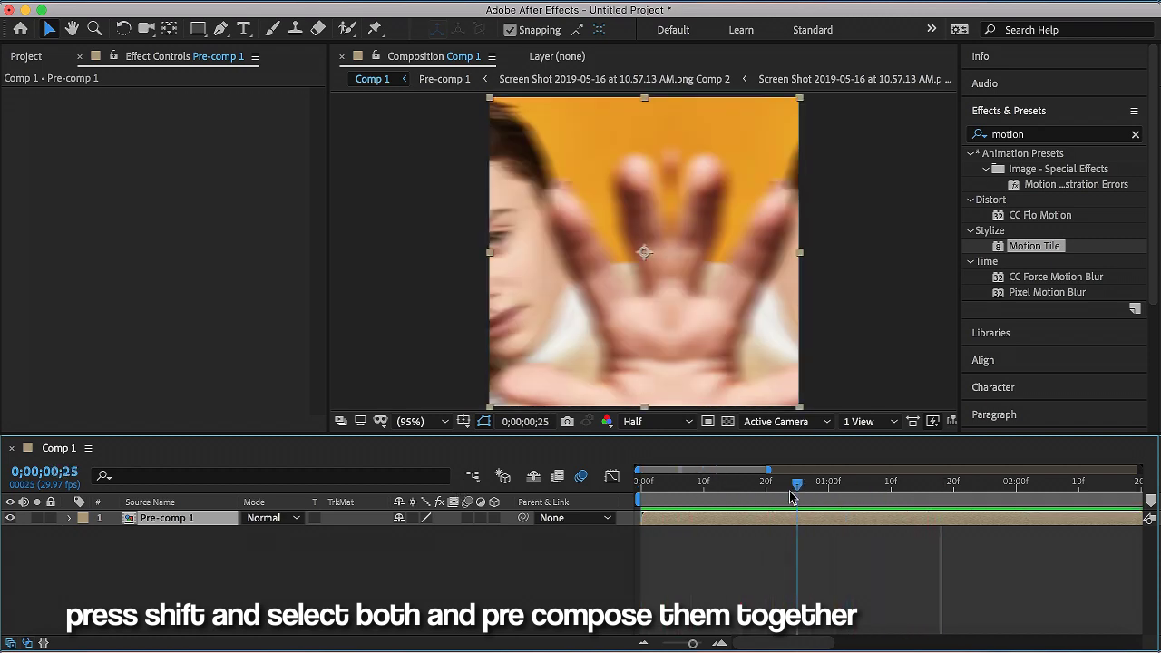
pyautogui.click(693, 501)
# - Scale Pre-comp 1 to 96% for a thin dark border, then choose Pre-compose on it
pyautogui.press('s')
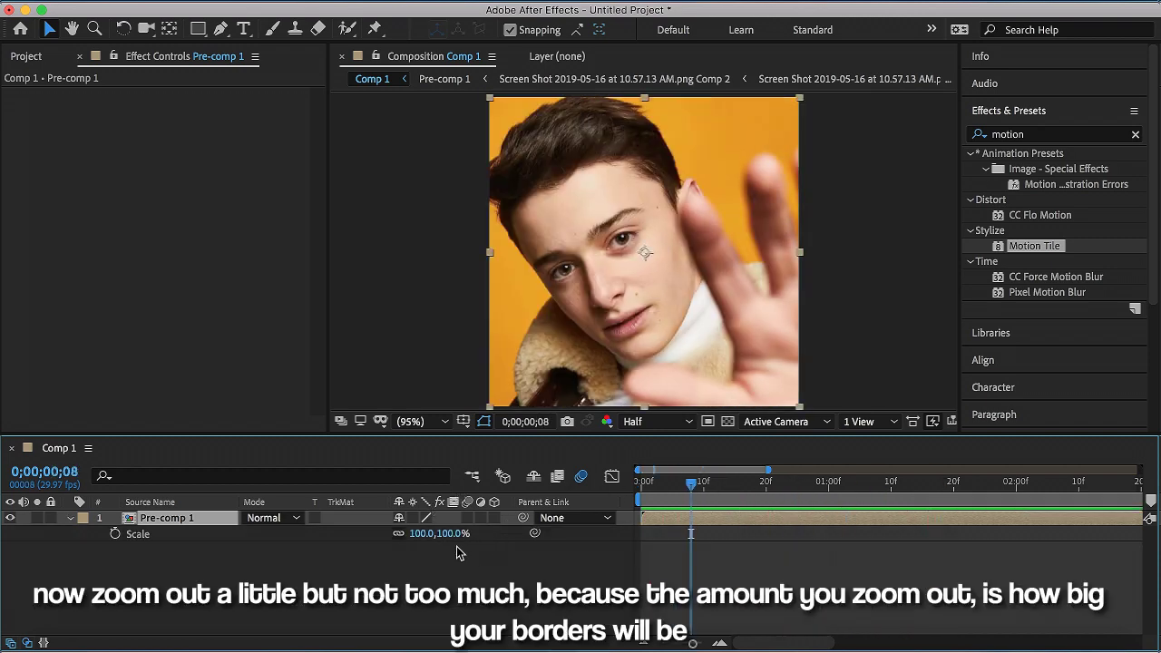
pyautogui.moveTo(422, 534); pyautogui.dragTo(439, 533)
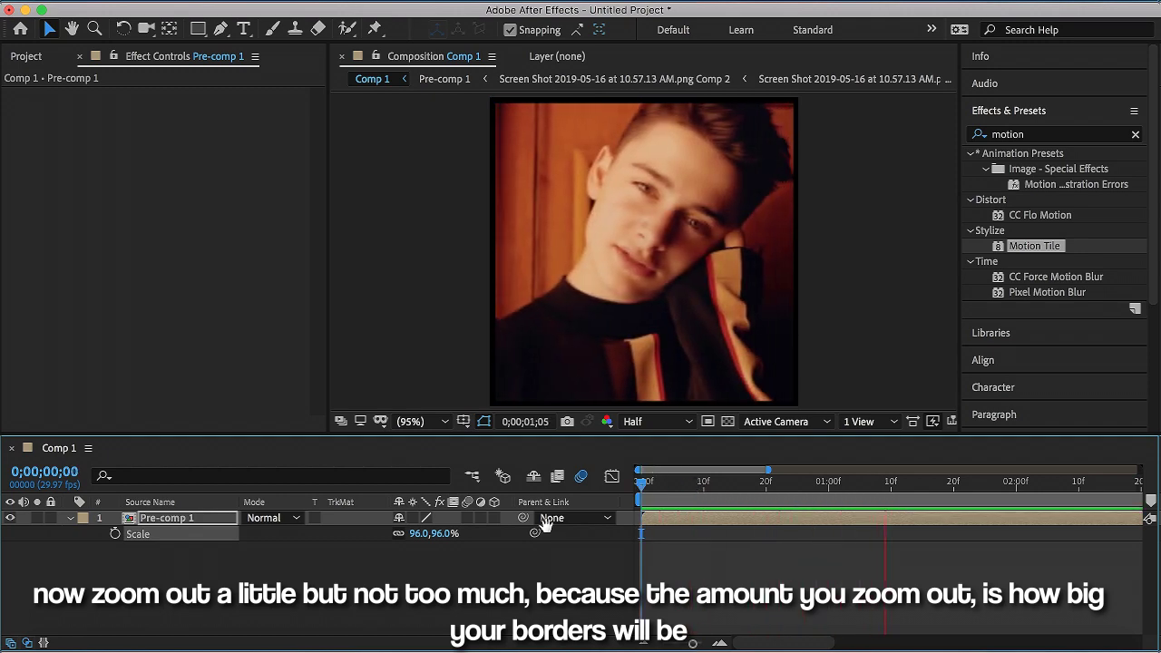
pyautogui.click(734, 526)
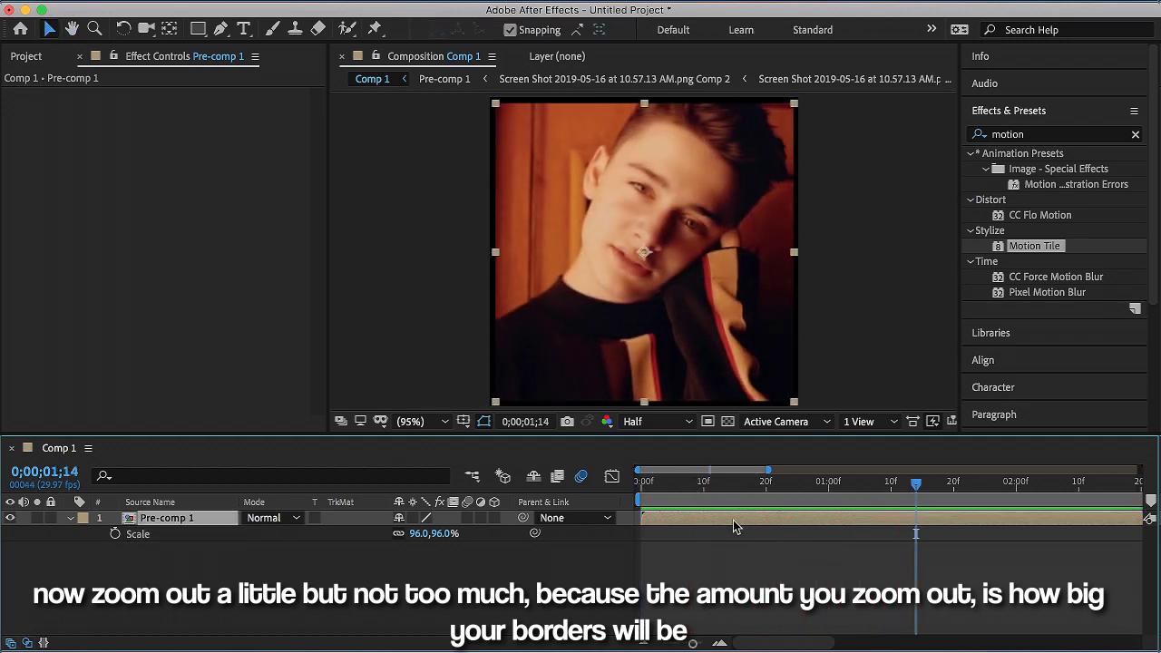
pyautogui.rightClick(733, 527)
pyautogui.click(780, 570)
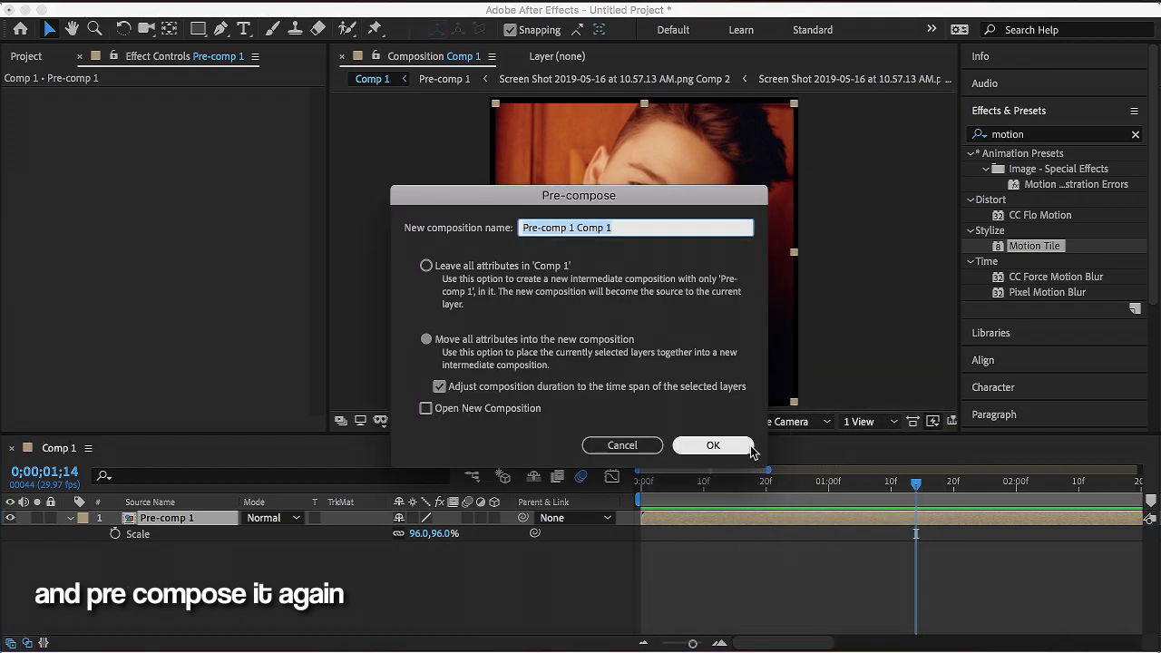
# - Nest the layer, tile it 600×600 without mirrored edges, and scale it to 56%
pyautogui.click(749, 448)
pyautogui.moveTo(1034, 247); pyautogui.dragTo(862, 518)
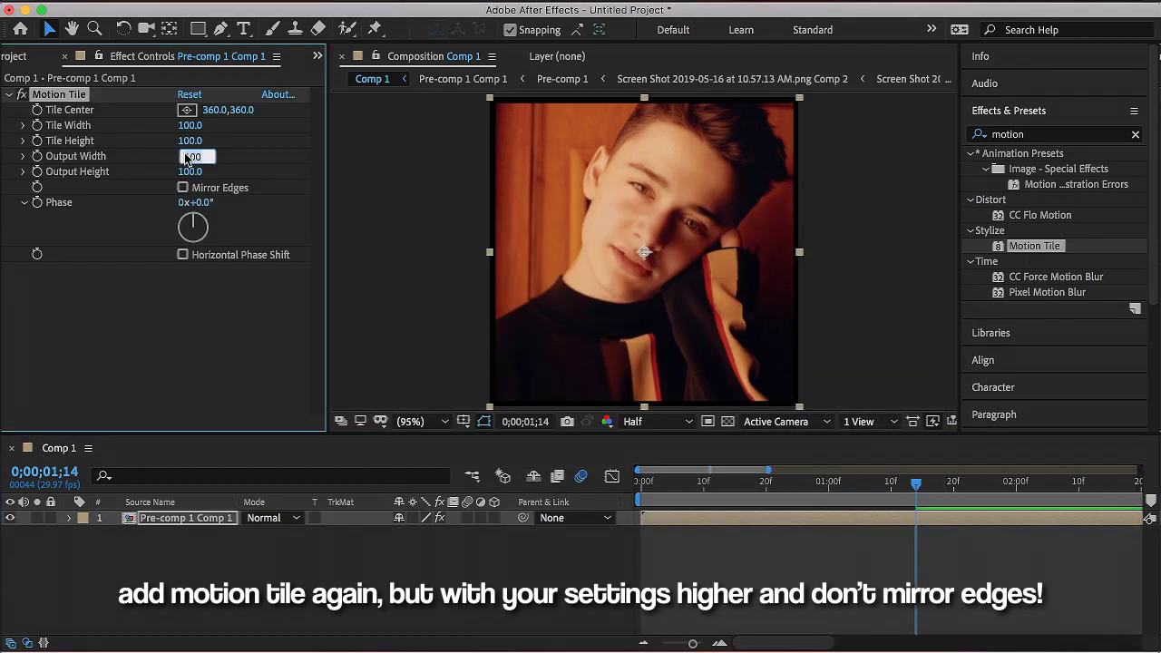
pyautogui.write('600')
pyautogui.press('Return')
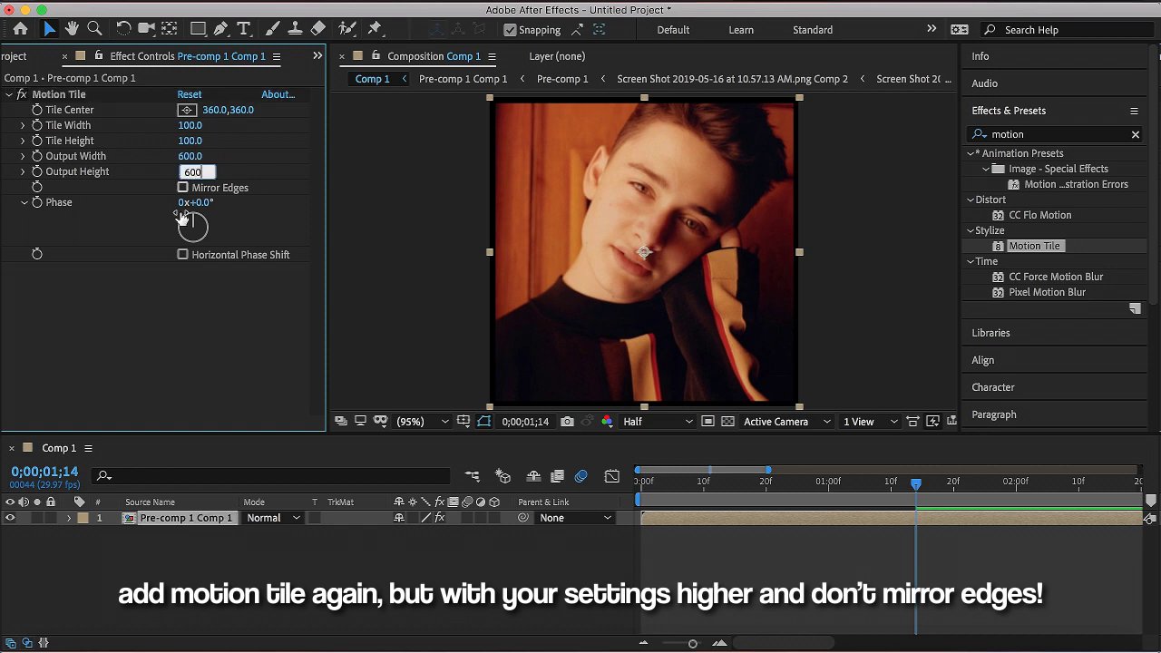
pyautogui.press('s')
pyautogui.moveTo(453, 535)
pyautogui.mouseDown()
pyautogui.moveTo(410, 549)
pyautogui.moveTo(426, 551)
pyautogui.mouseUp()
# - Preview the bordered tile grid animation from the start
pyautogui.press('Home')
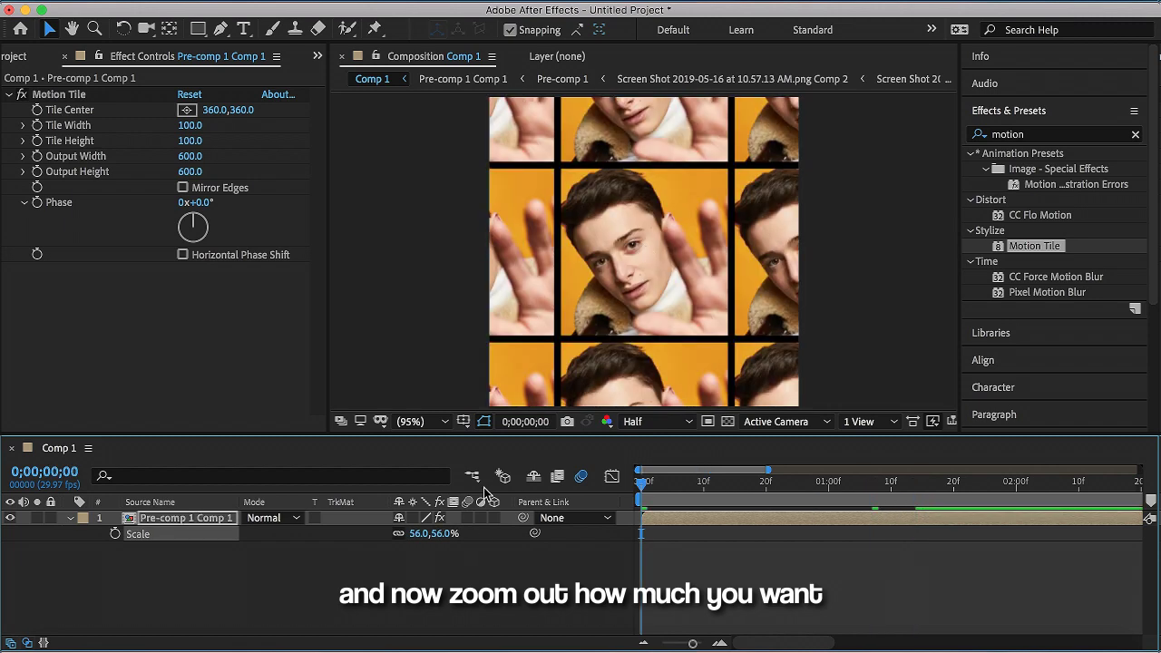
pyautogui.press('space')
pyautogui.press('Home')
pyautogui.press('space')
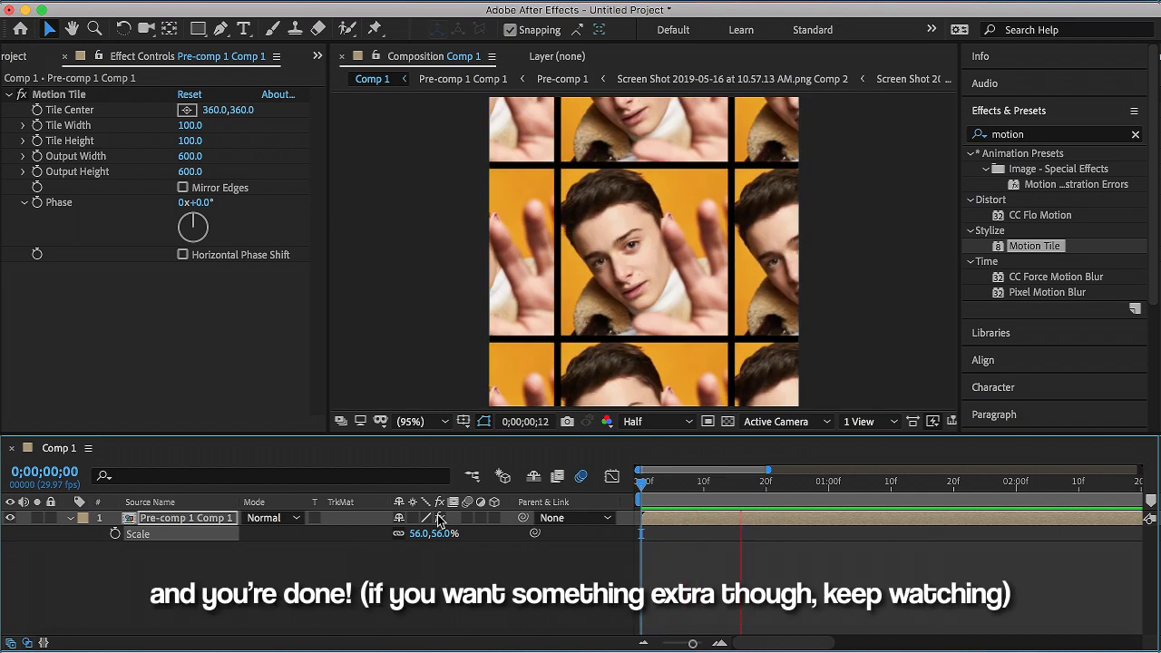
pyautogui.press('space')
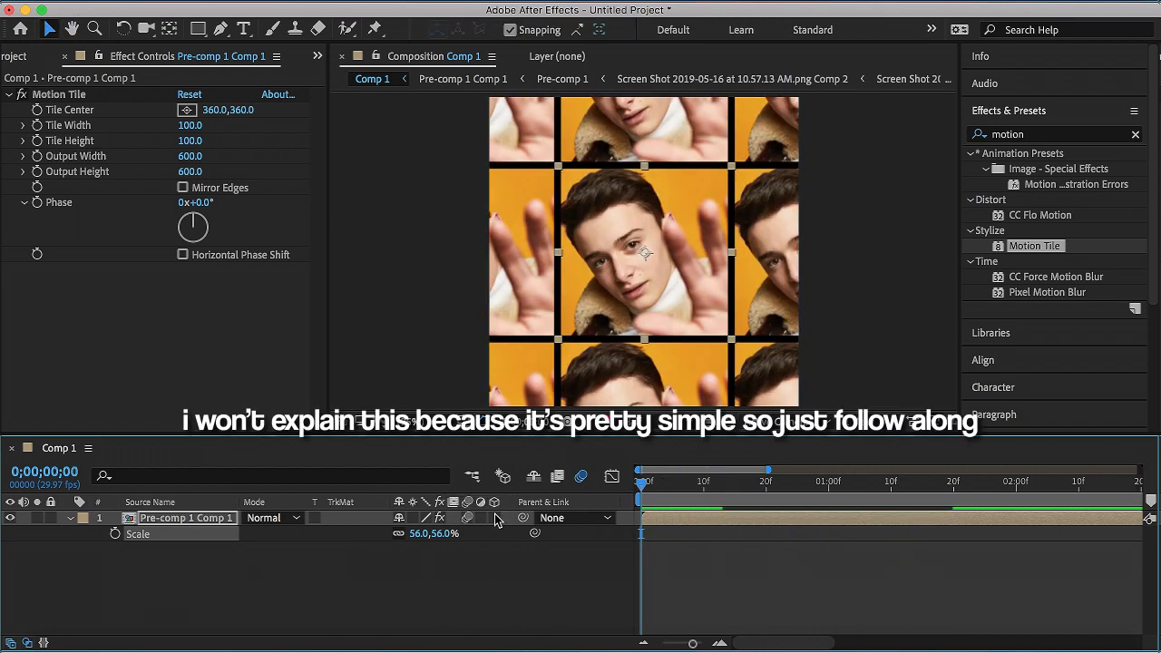
# - Make the tiled layer 3D and keyframe Y Rotation from 0° to 23°
pyautogui.click(494, 516)
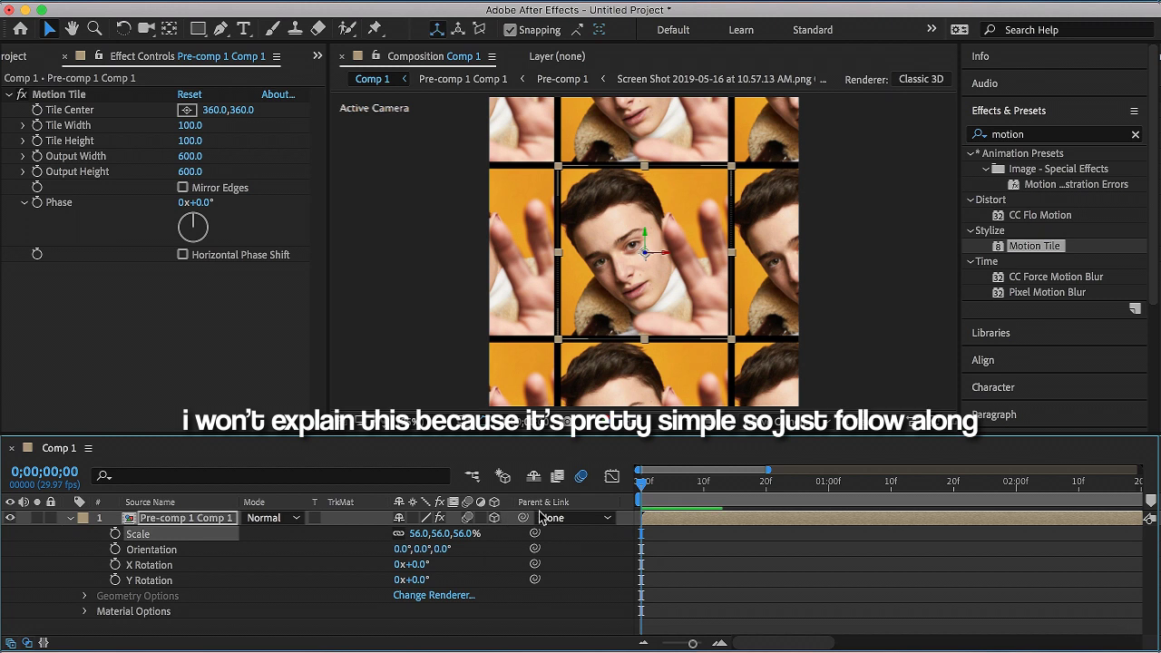
pyautogui.click(115, 580)
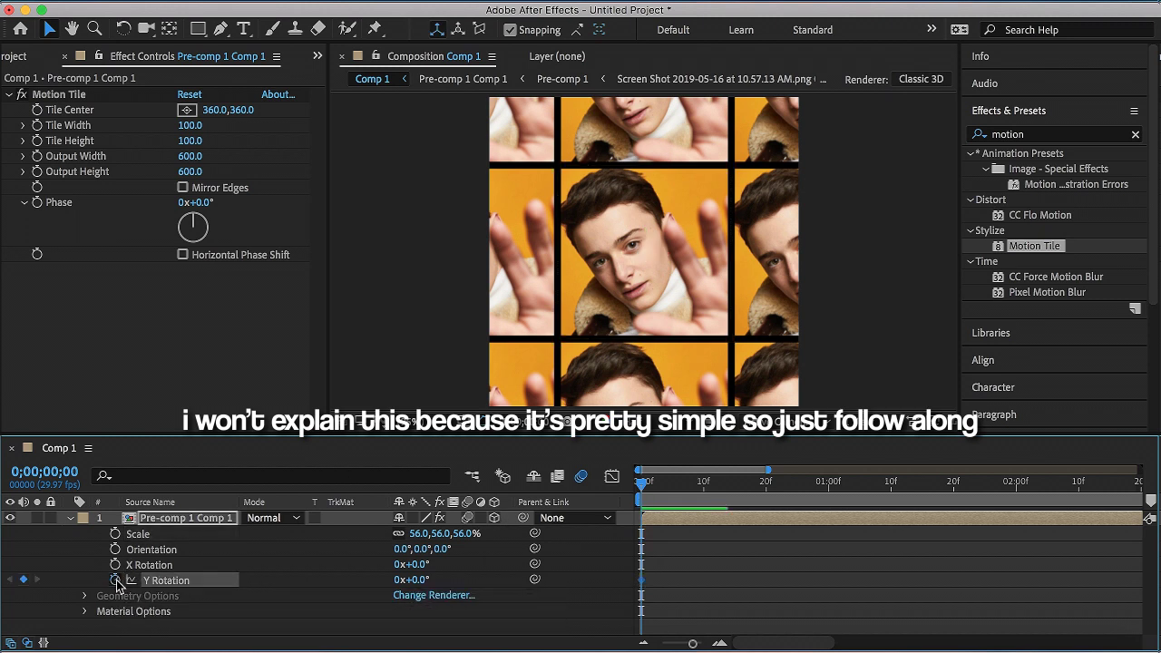
pyautogui.press('space')
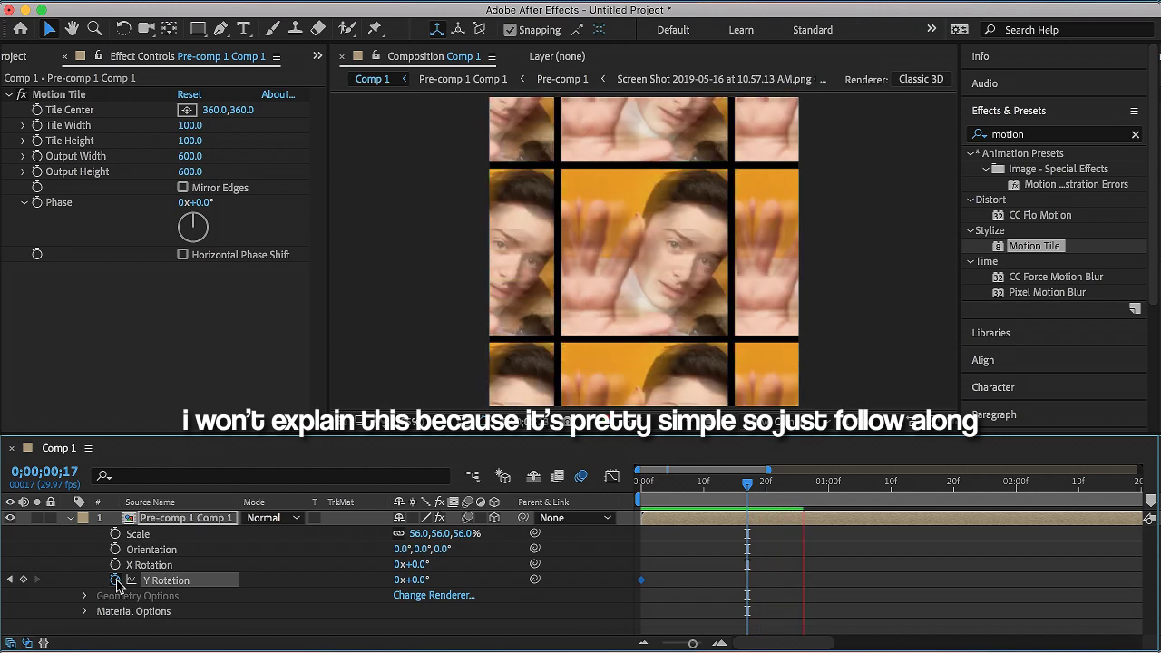
pyautogui.press('space')
pyautogui.moveTo(422, 585); pyautogui.dragTo(443, 579)
pyautogui.moveTo(950, 571)
pyautogui.mouseDown()
pyautogui.moveTo(639, 599)
pyautogui.moveTo(649, 591)
pyautogui.mouseUp()
# - Apply Easy Ease to the Y Rotation keyframes and preview the swing
pyautogui.rightClick(645, 588)
pyautogui.moveTo(738, 629)
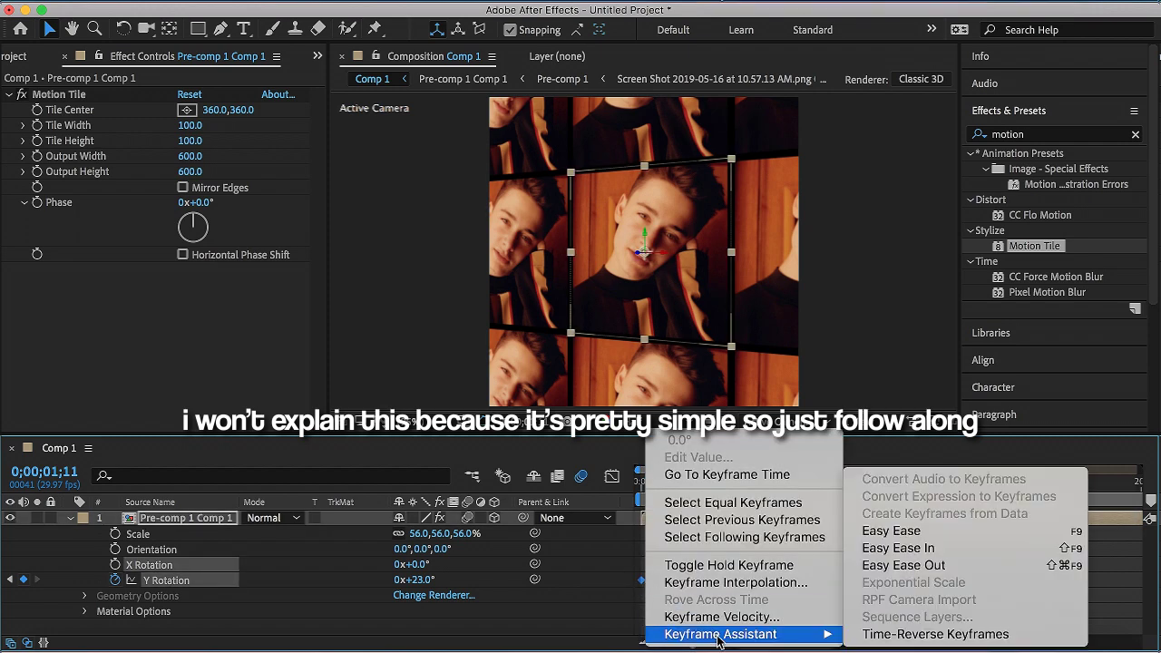
pyautogui.click(881, 531)
pyautogui.press('space')
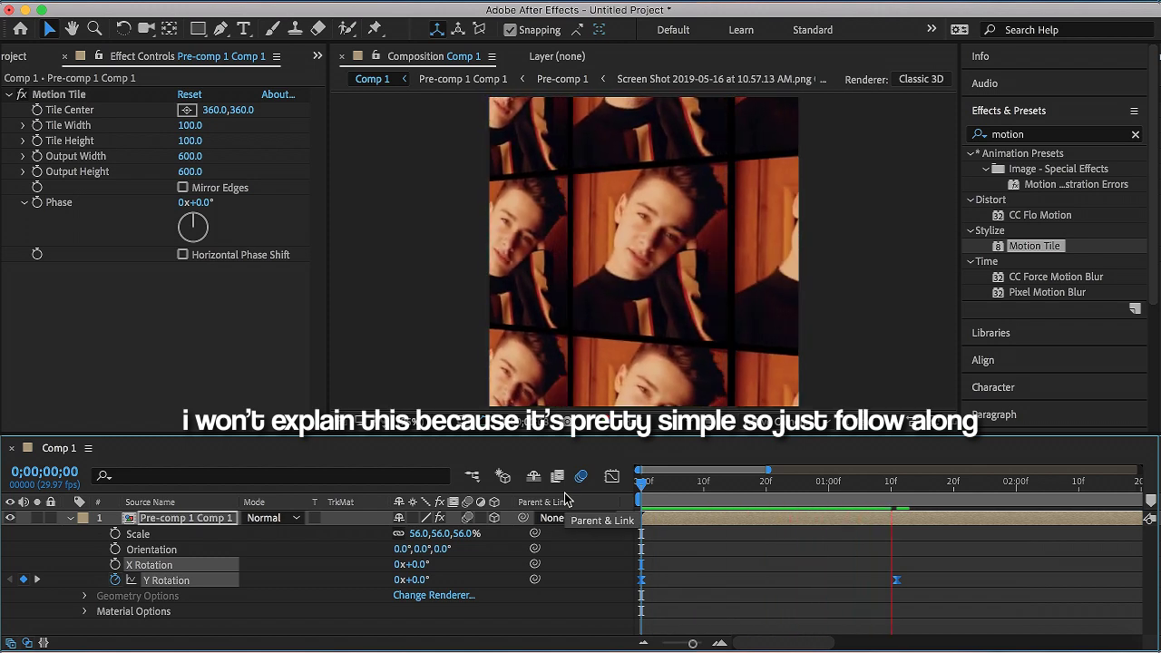
pyautogui.click(912, 499)
pyautogui.press('space')
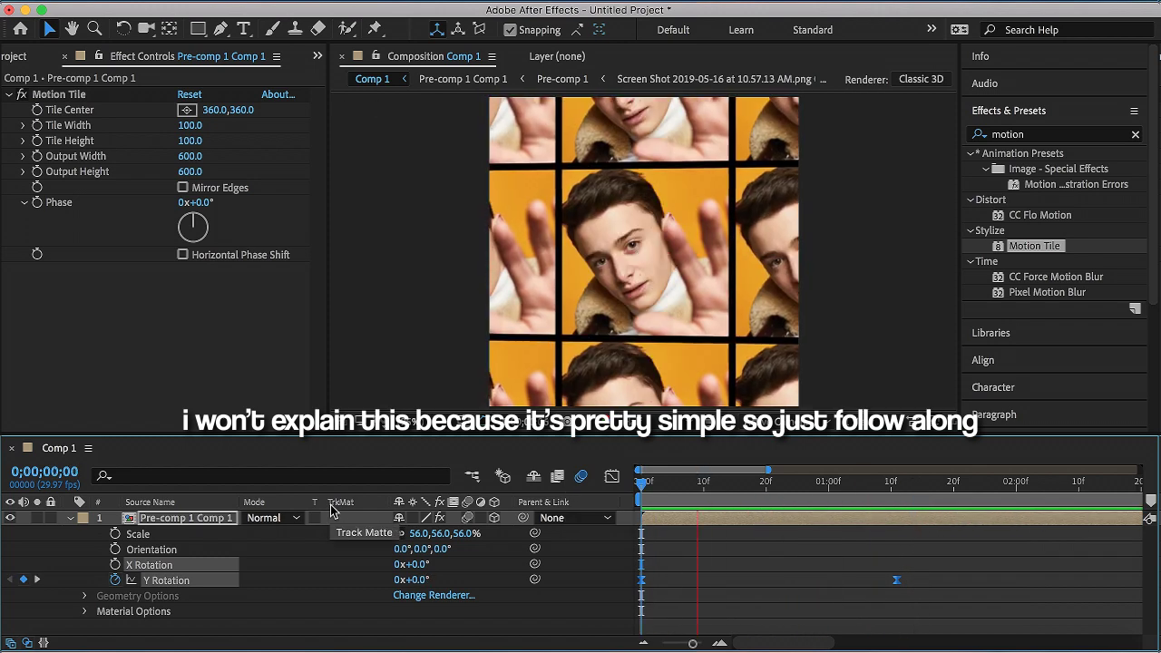
pyautogui.press('space')
# - Move the second Y Rotation keyframe earlier and replay the swing from the start
pyautogui.click(885, 567)
pyautogui.moveTo(896, 580); pyautogui.dragTo(828, 580)
pyautogui.press('Home')
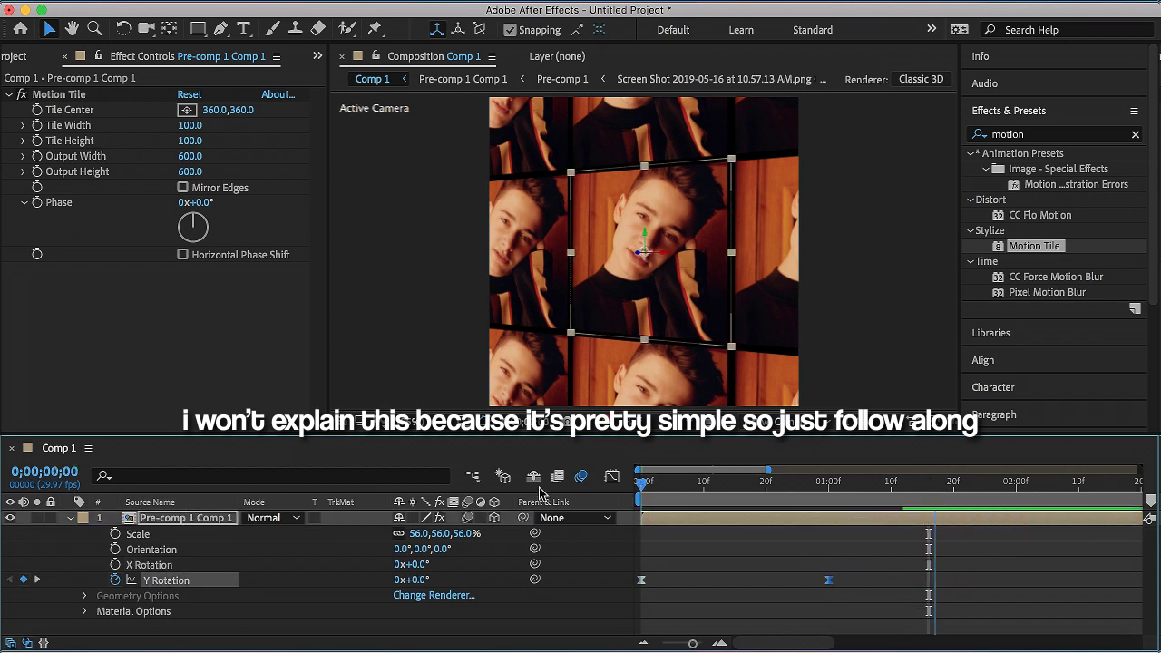
pyautogui.press('space')
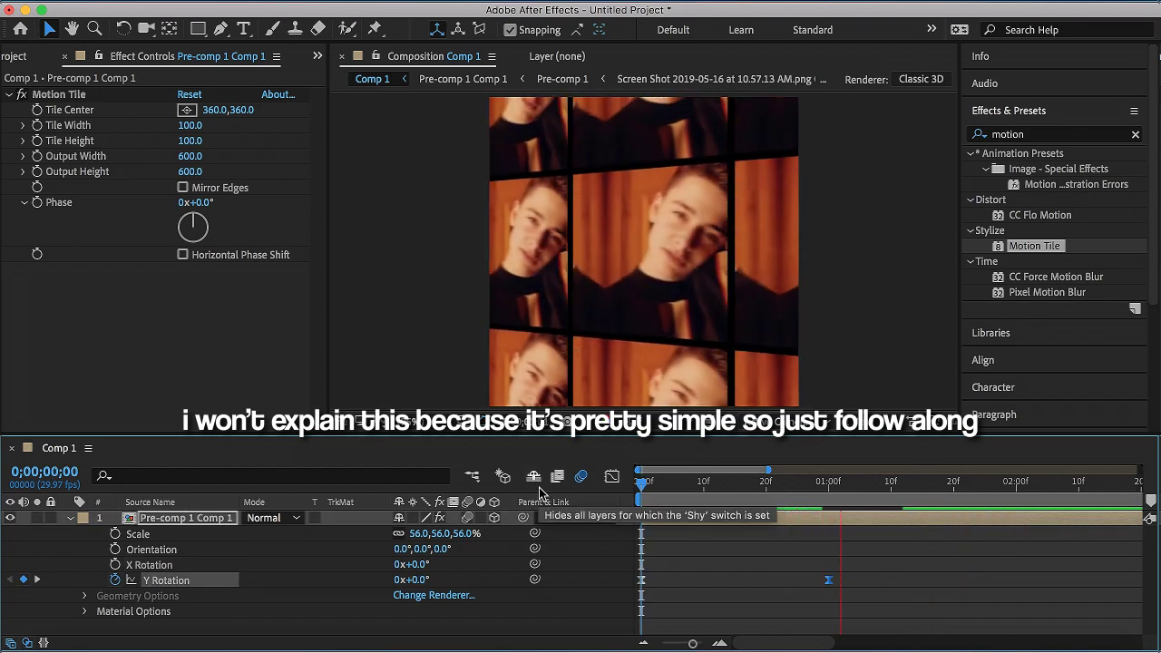
pyautogui.press('space')
pyautogui.press('Home')
pyautogui.press('space')
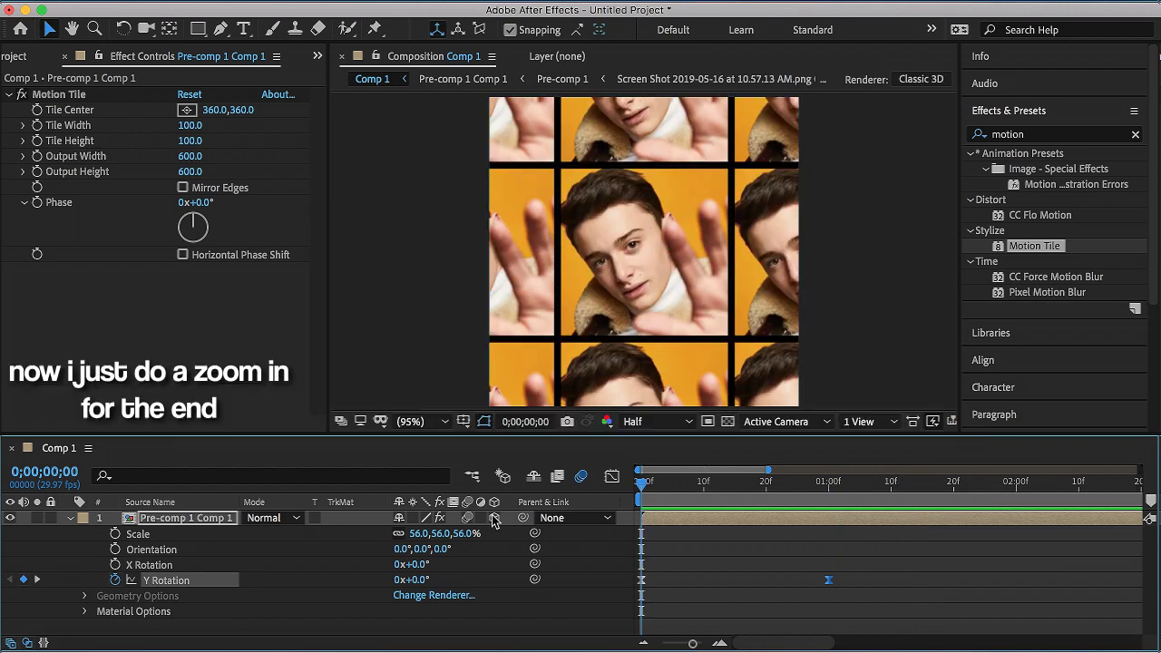
# - Keyframe Scale at 56% at the swing's peak, then scale up to 403% later
pyautogui.press('space')
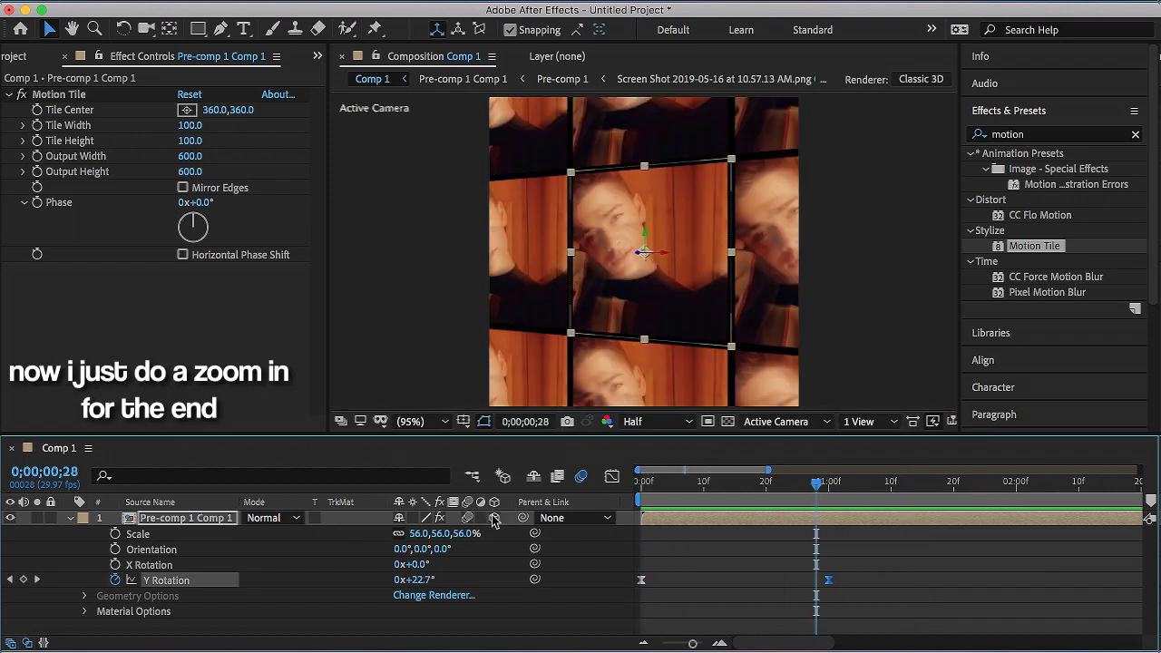
pyautogui.press('s')
pyautogui.click(115, 534)
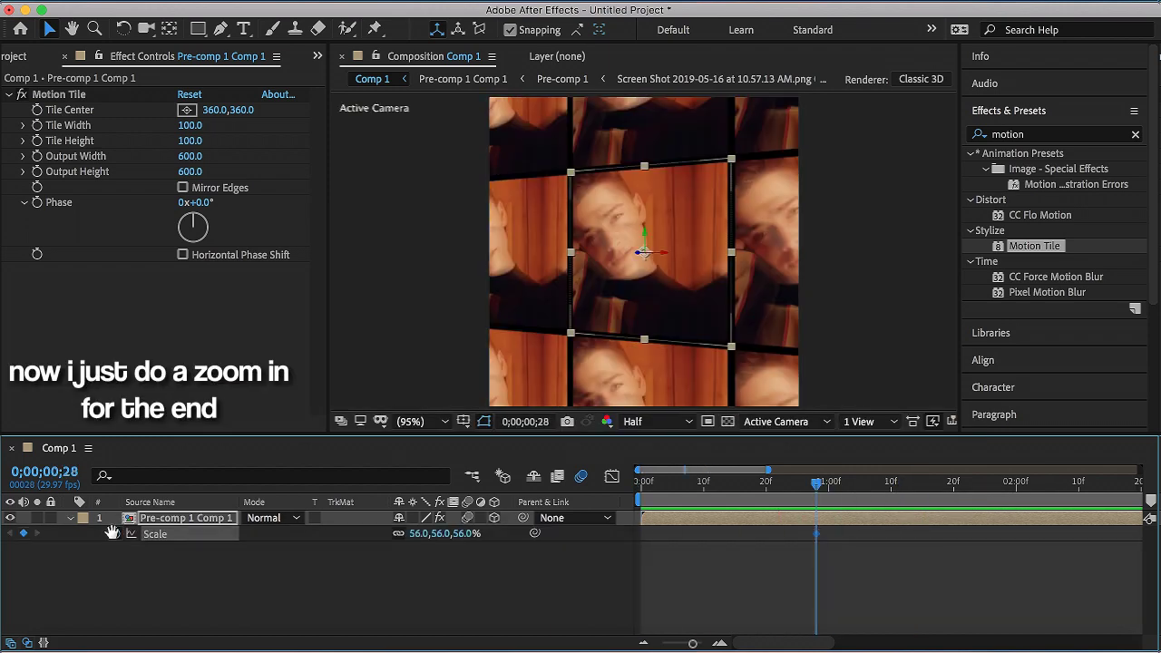
pyautogui.press('space')
pyautogui.press('space')
pyautogui.moveTo(444, 533); pyautogui.dragTo(736, 539)
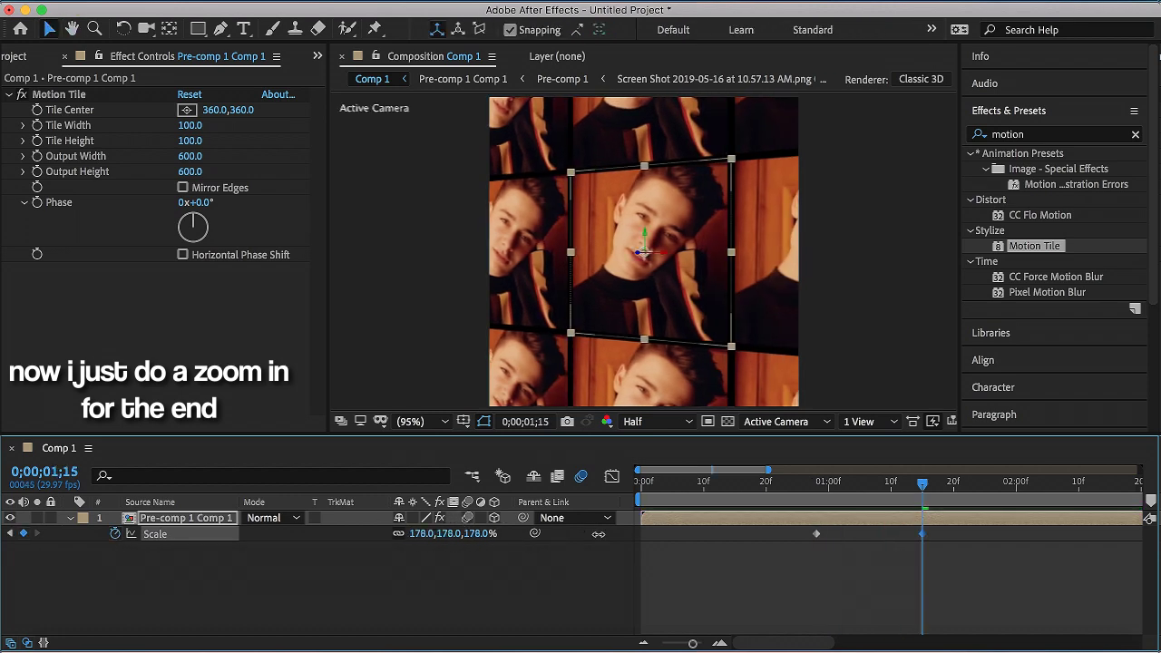
# - Easy Ease both Scale keyframes and lengthen the first keyframe's influence to delay the zoom
pyautogui.click(921, 553)
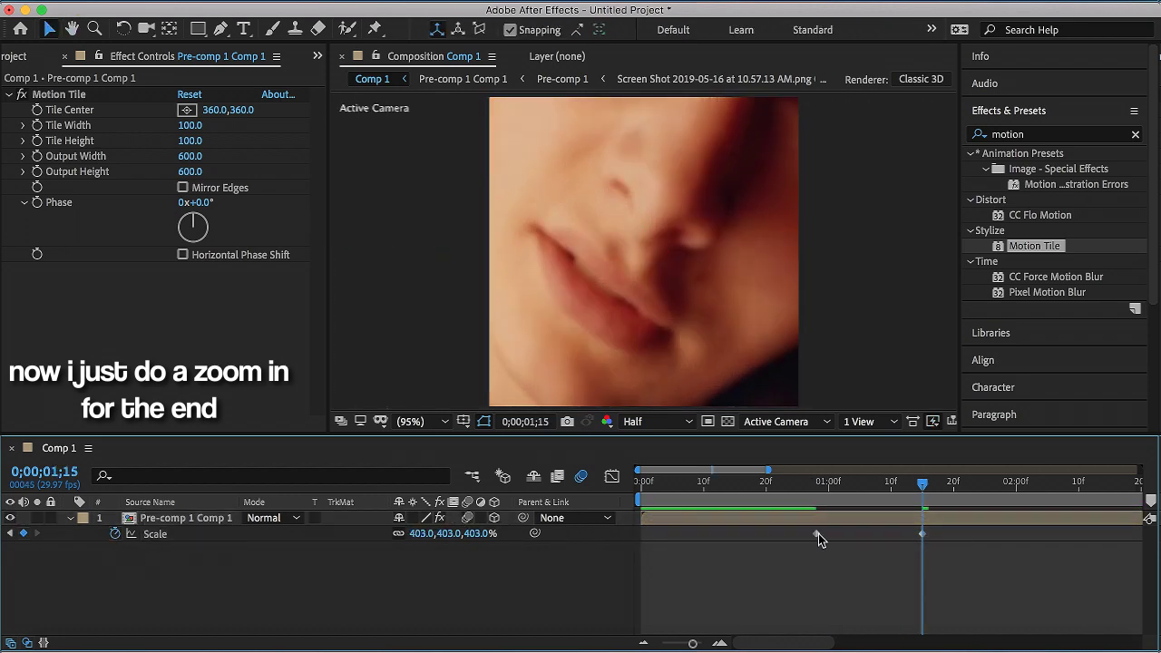
pyautogui.moveTo(770, 528); pyautogui.dragTo(965, 569)
pyautogui.rightClick(922, 539)
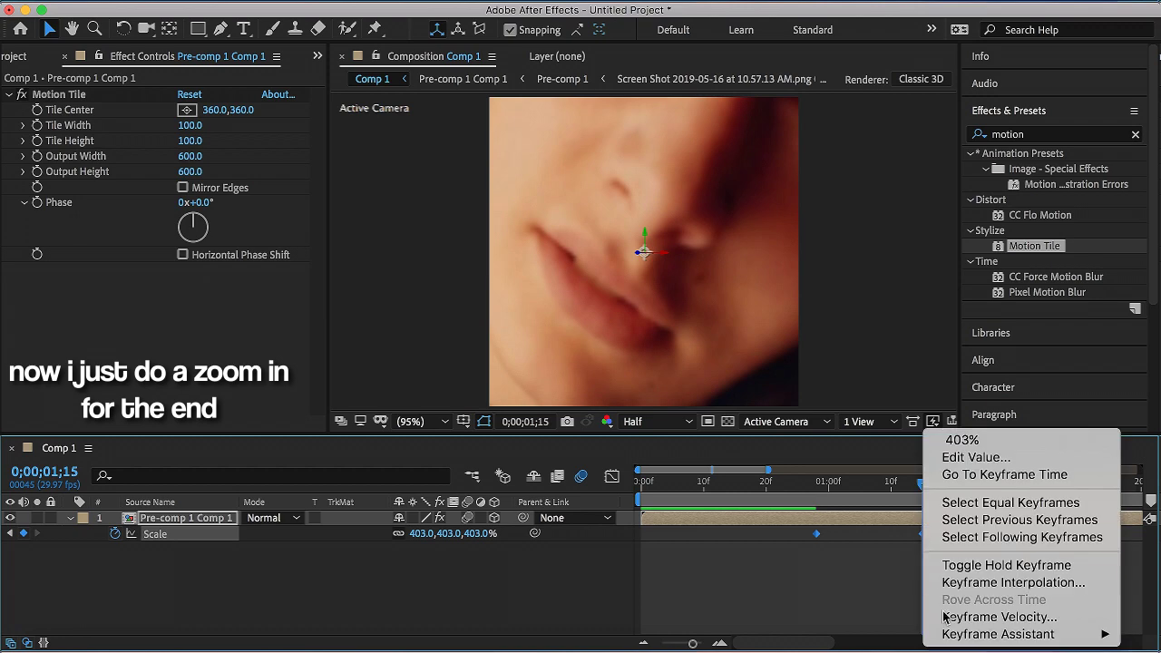
pyautogui.moveTo(998, 634)
pyautogui.click(726, 531)
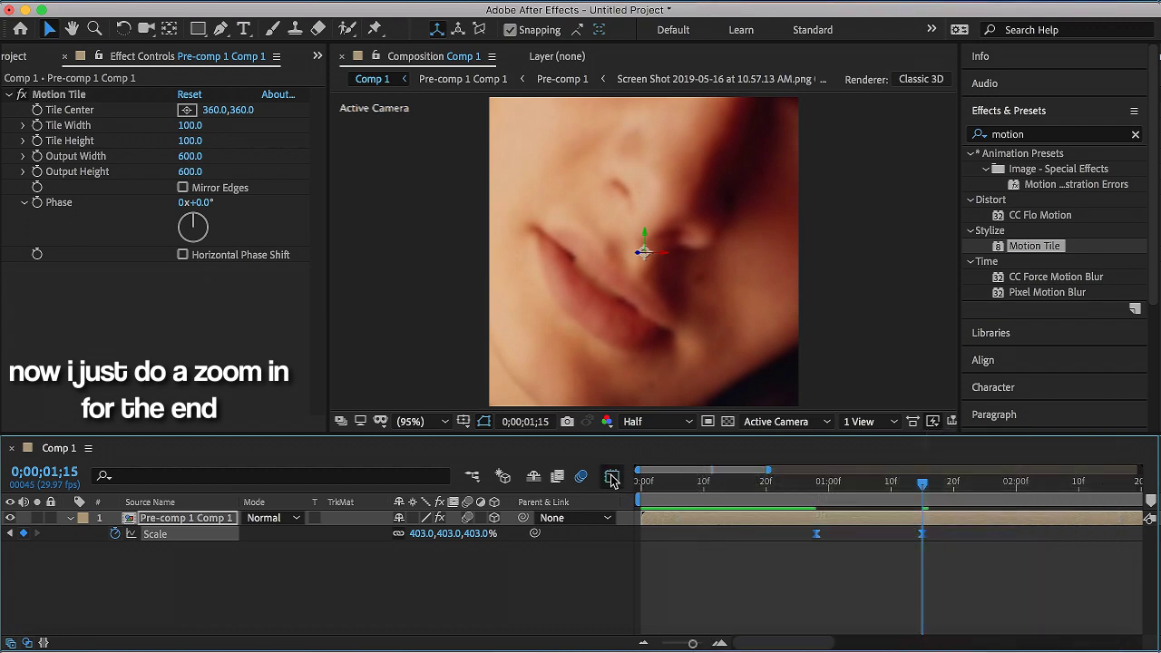
pyautogui.click(612, 476)
pyautogui.moveTo(851, 601); pyautogui.dragTo(868, 600)
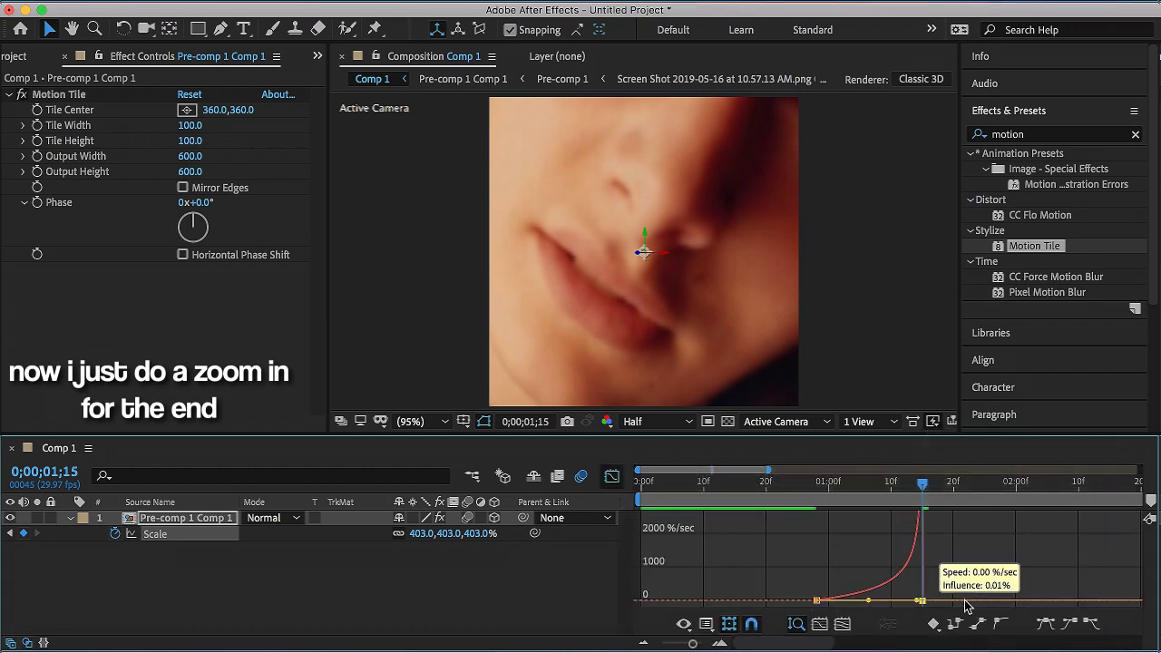
pyautogui.click(612, 476)
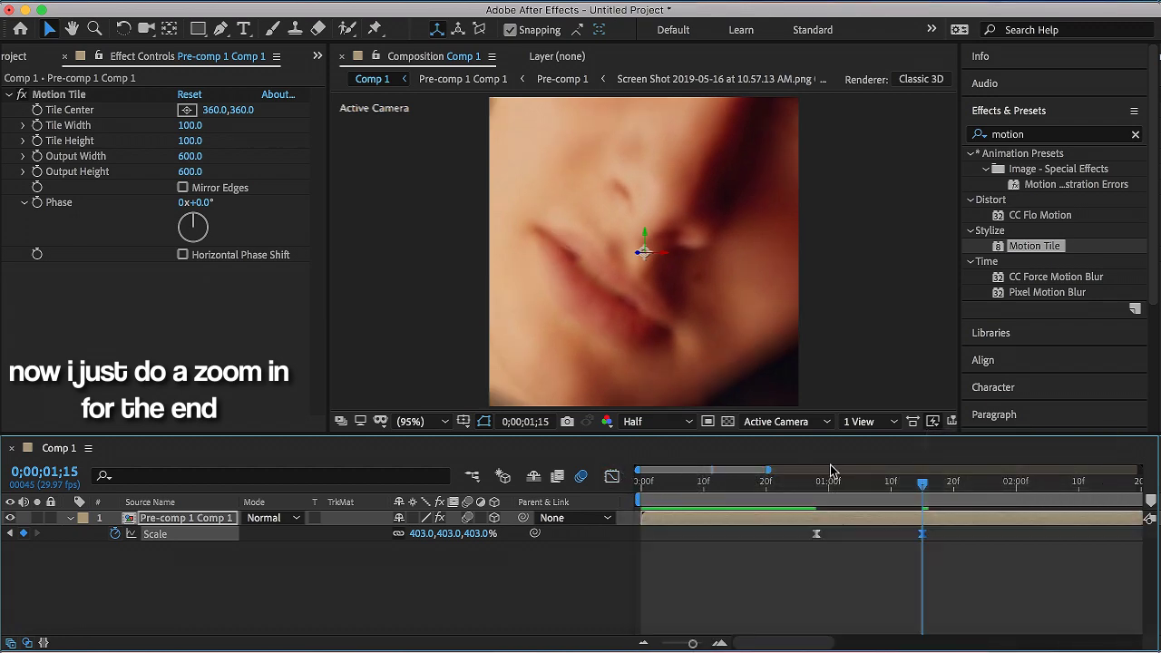
# - Split the layer just past the last Scale keyframe and preview the finished animation
pyautogui.click(927, 486)
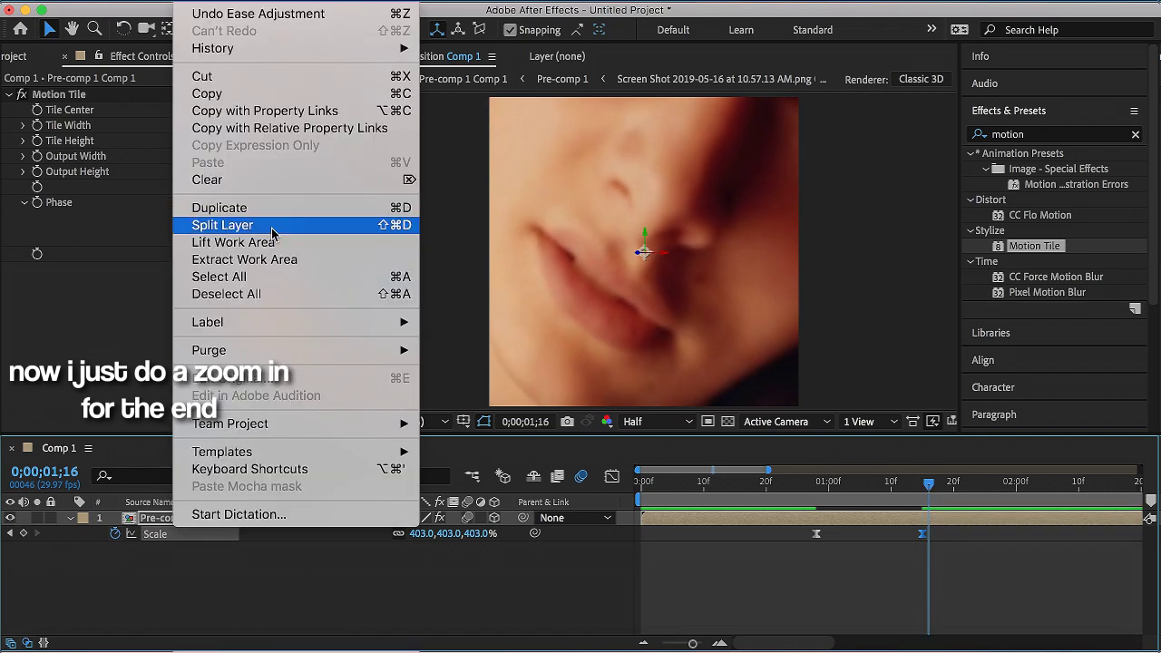
pyautogui.click(278, 224)
pyautogui.press('space')
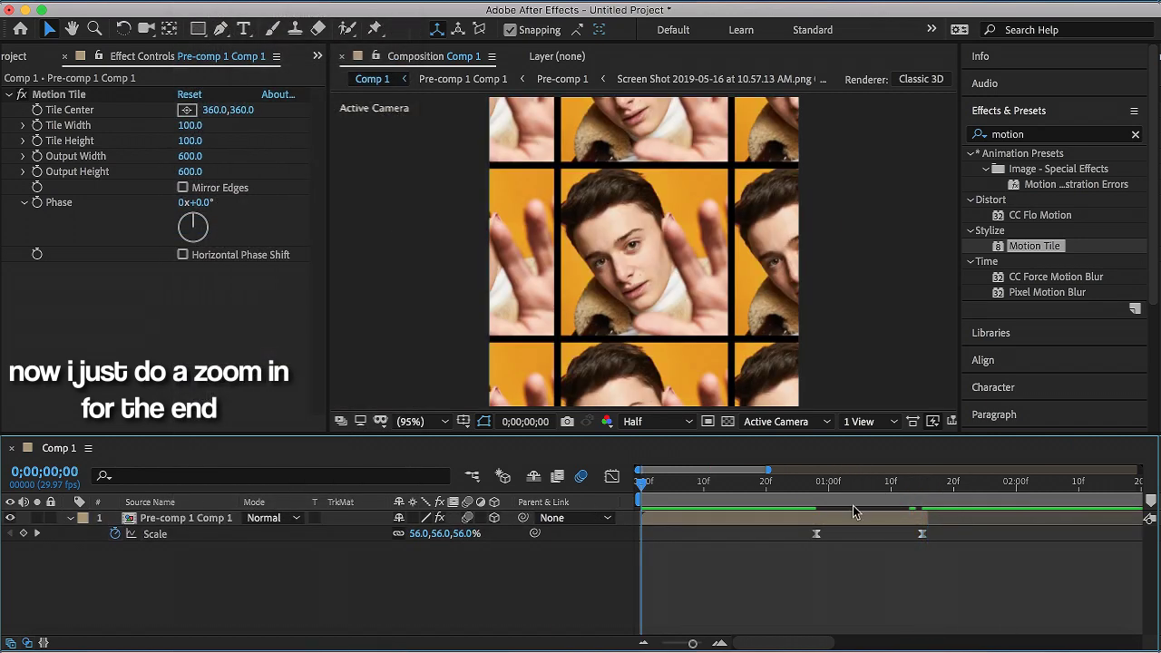